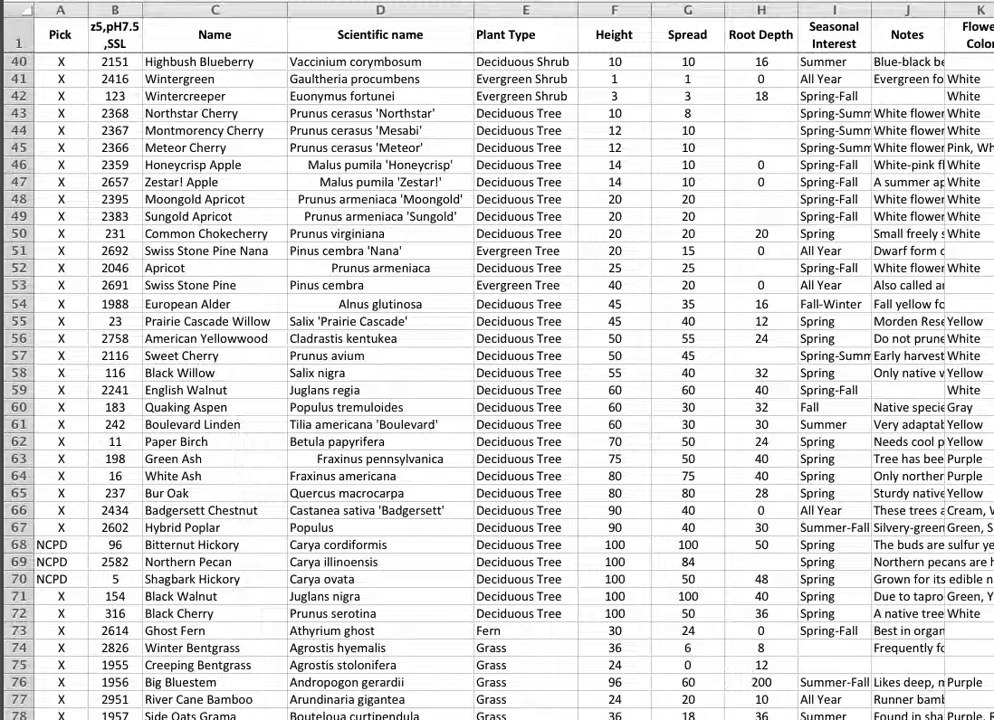
Copy the Meteor Cherry common and scientific names from cells C45:D45, then switch to Illustrator.
drag(240, 147, 380, 147)
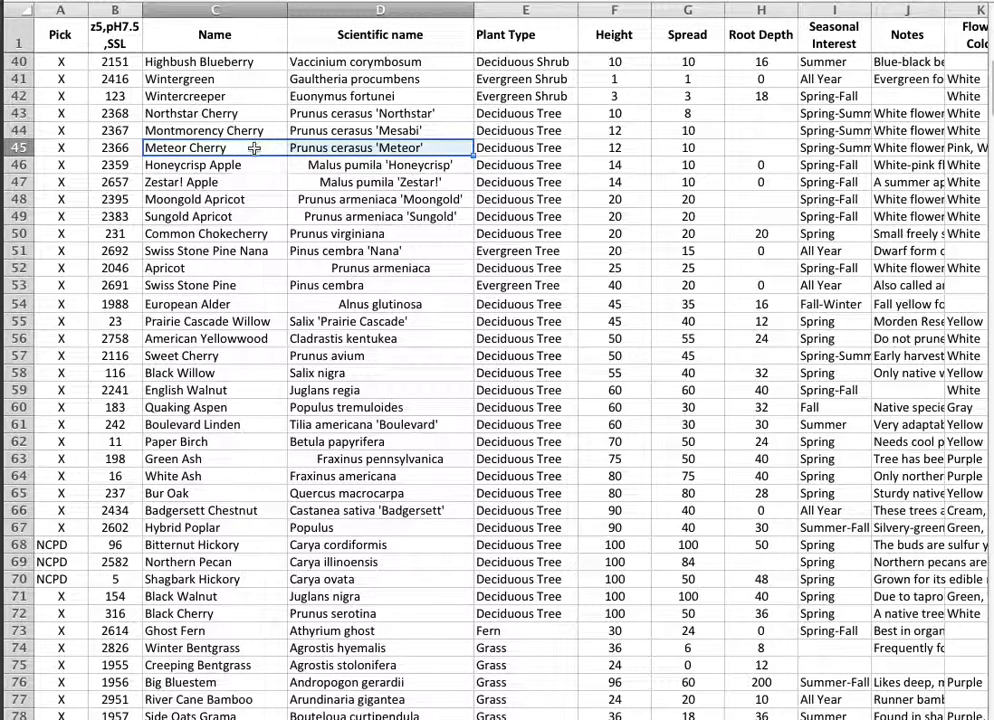
drag(250, 148, 330, 148)
key(super+c)
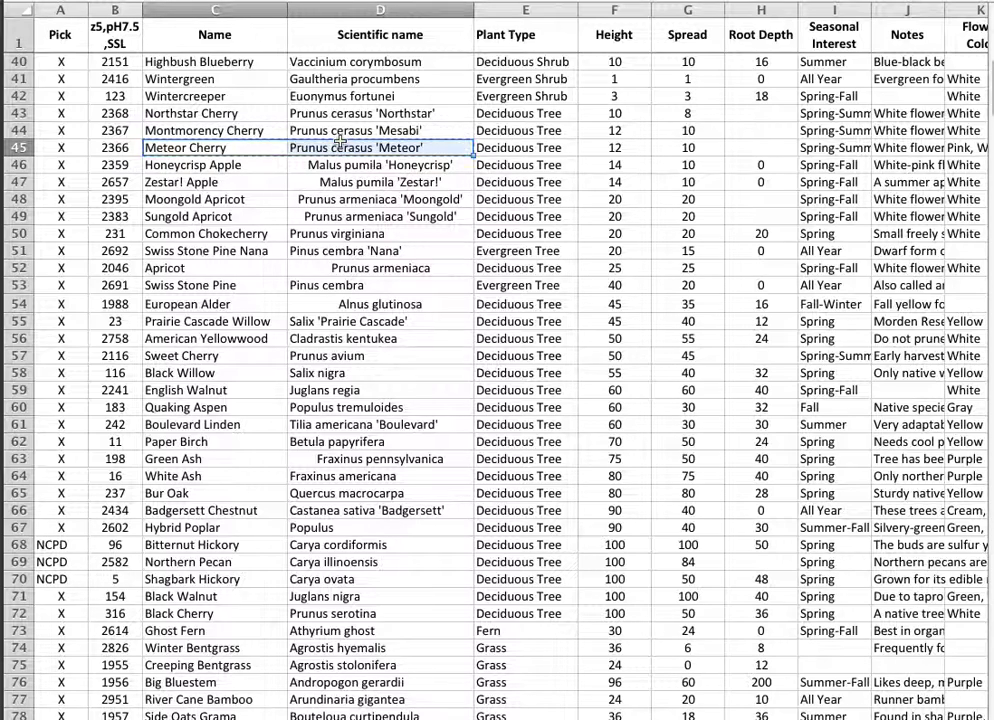
key(super+Tab)
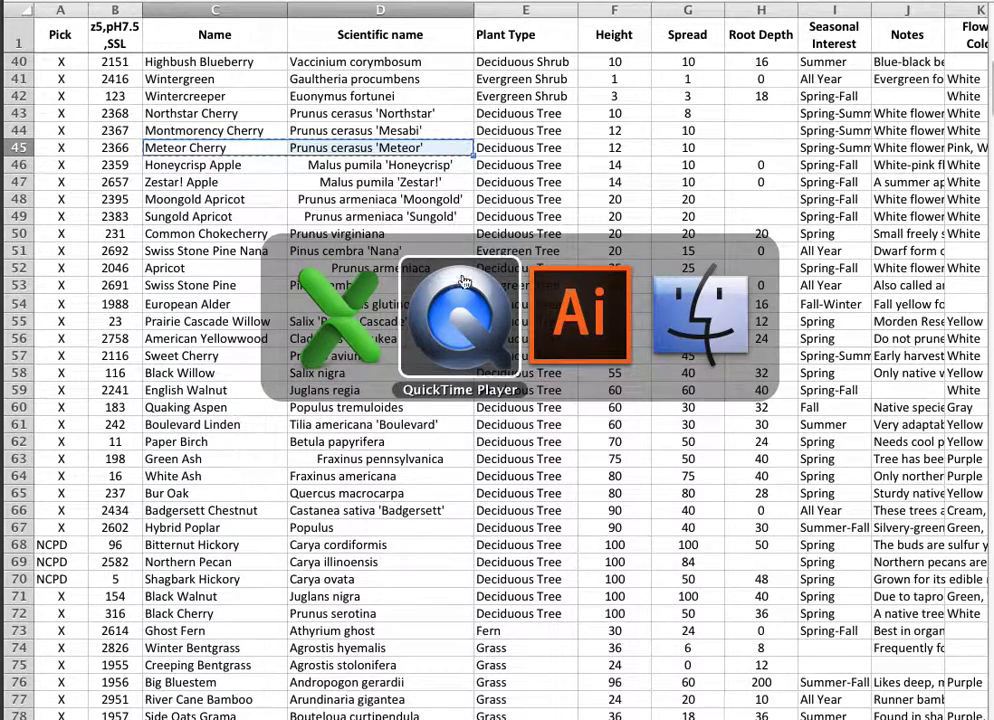
Draw a circle of Width 0.5 in and Height 0.5 in with the Ellipse tool.
click(590, 300)
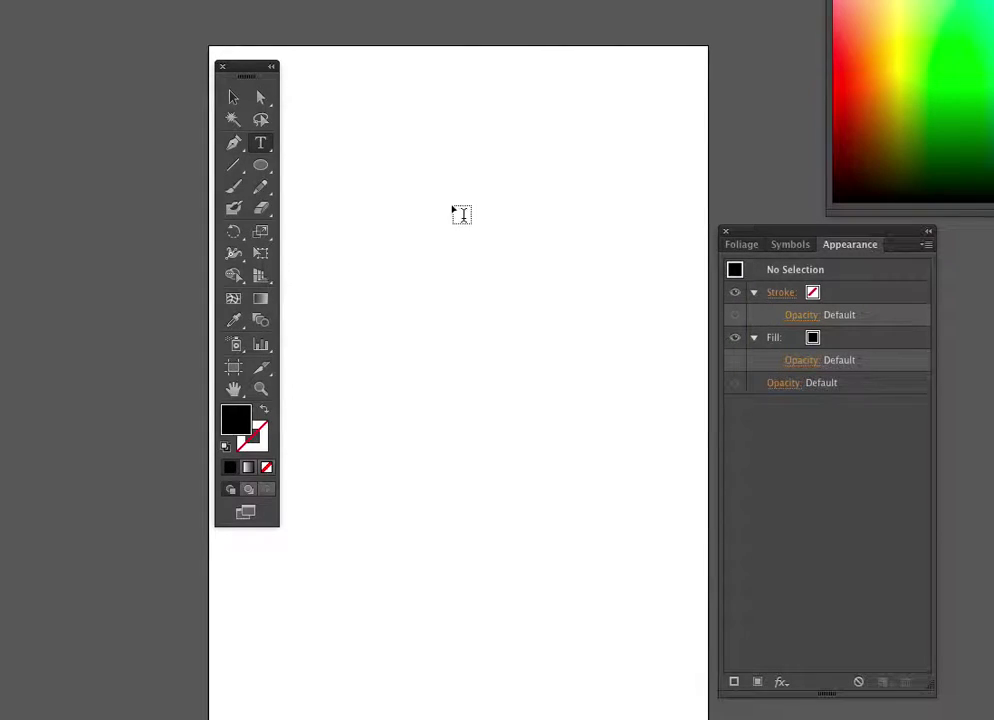
click(266, 167)
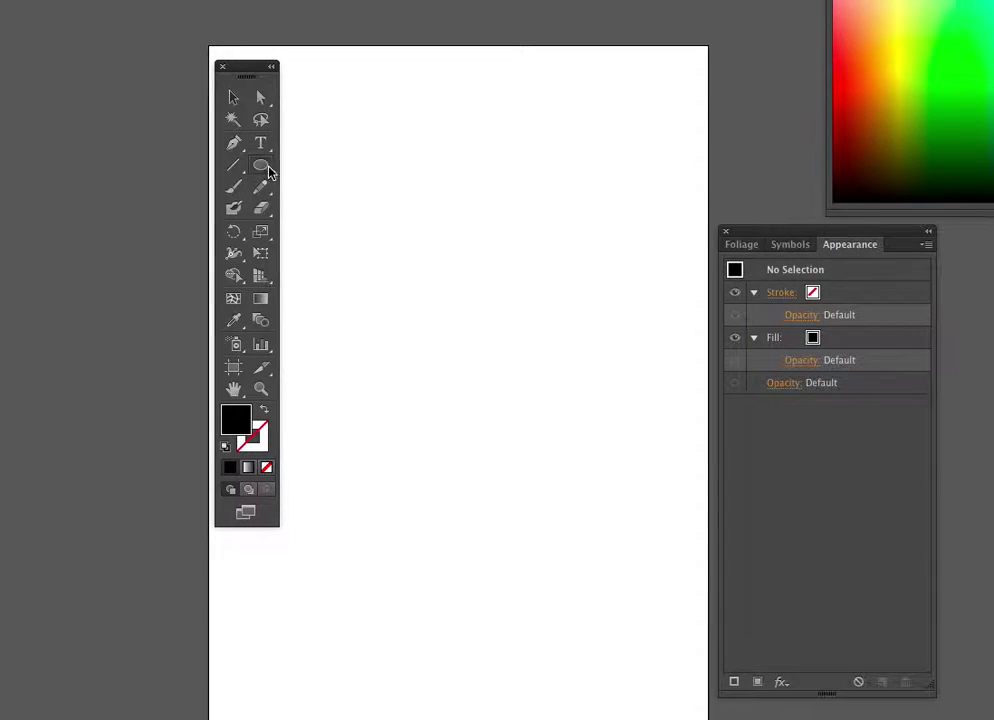
click(461, 278)
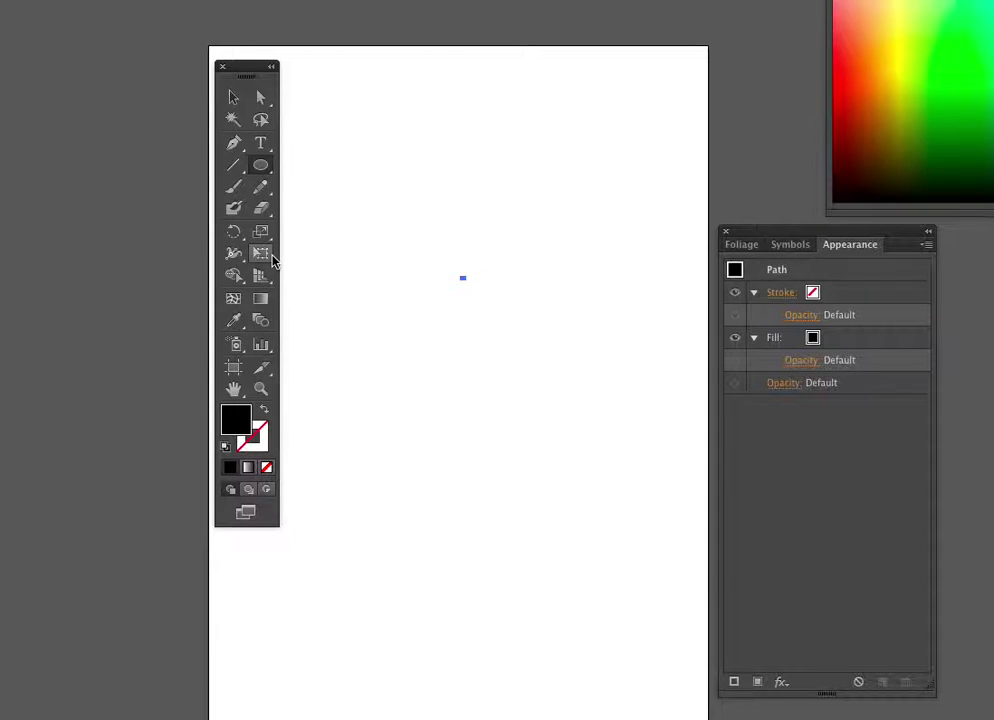
key(super+shift+a)
click(465, 268)
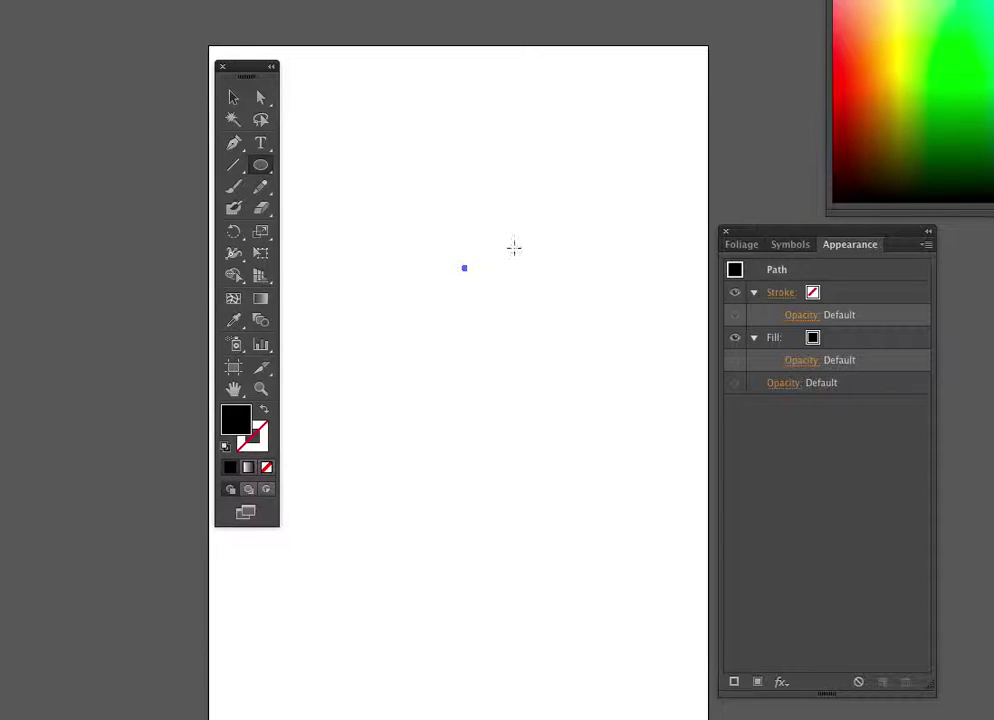
click(472, 245)
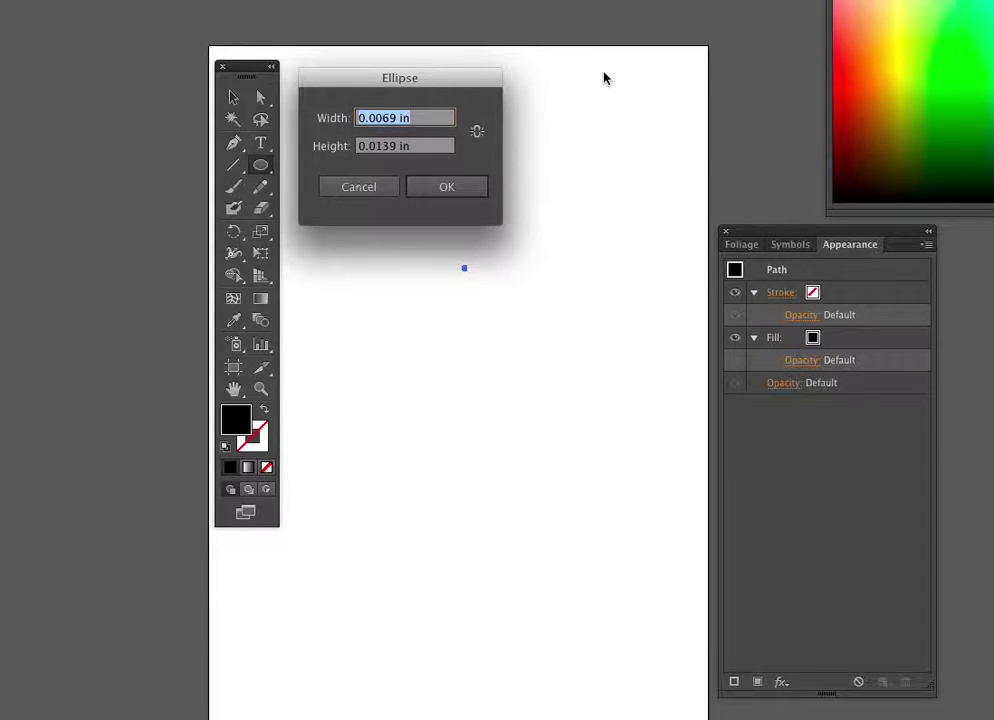
key(BackSpace)
key(Tab)
key(BackSpace)
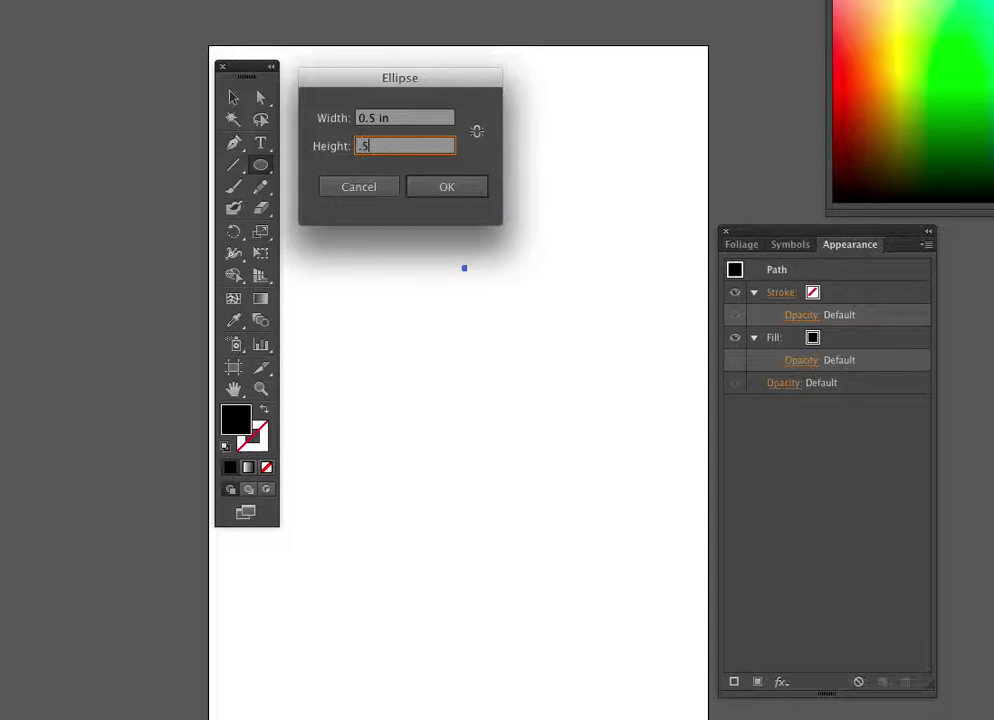
key(Tab)
click(448, 189)
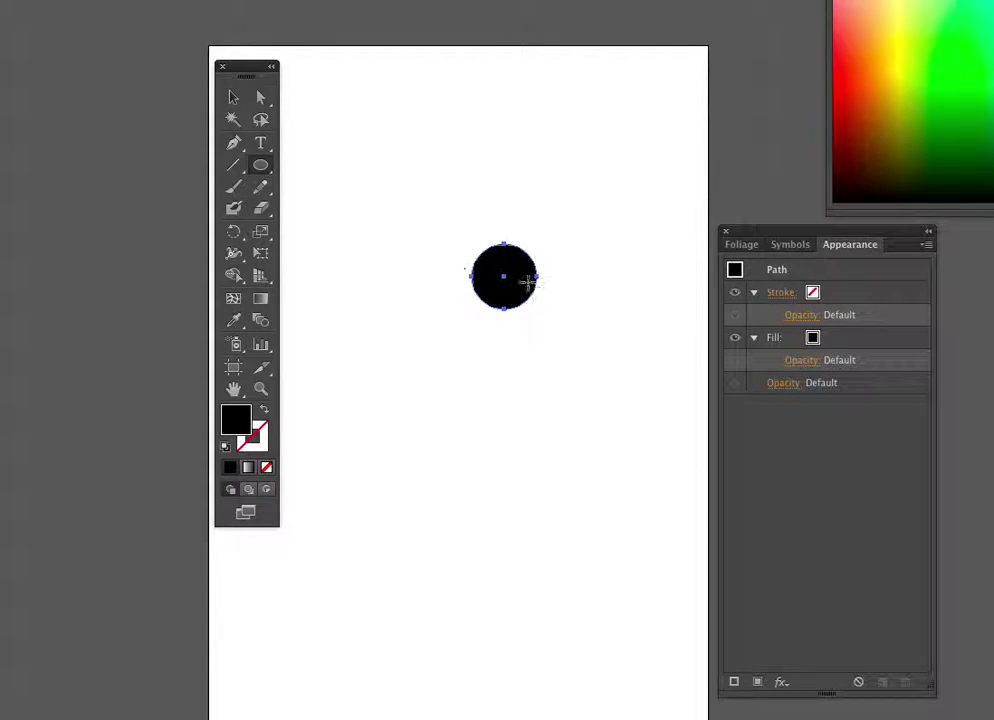
Move the circle down-left and give it a black stroke with Foliage dark green fill (C=100 M=26 Y=100 K=56).
drag(505, 282, 448, 357)
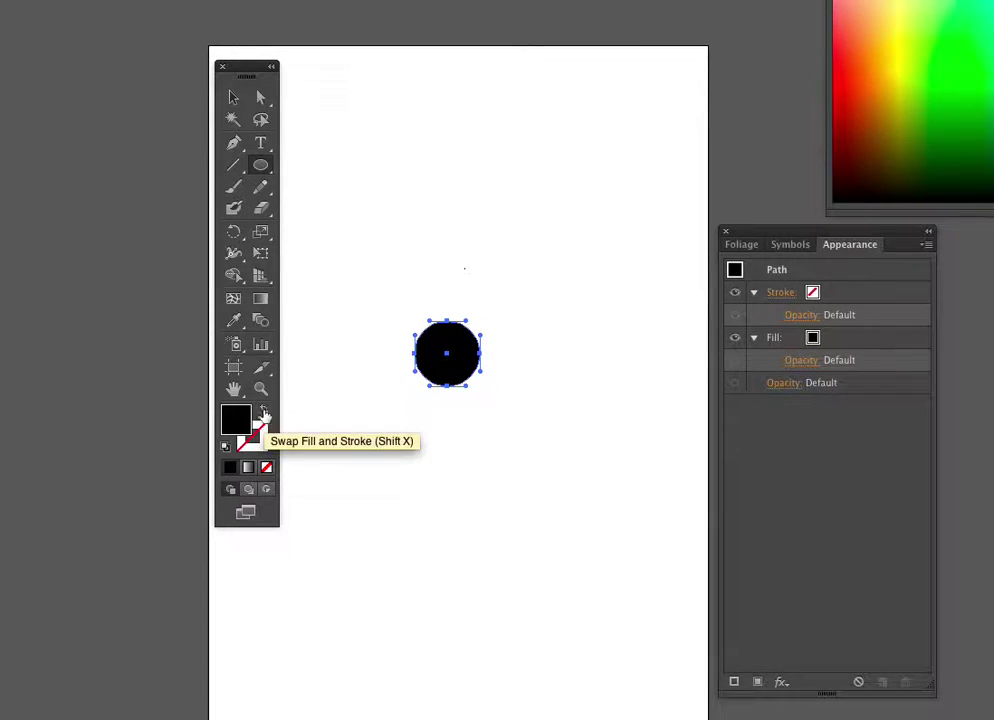
click(266, 413)
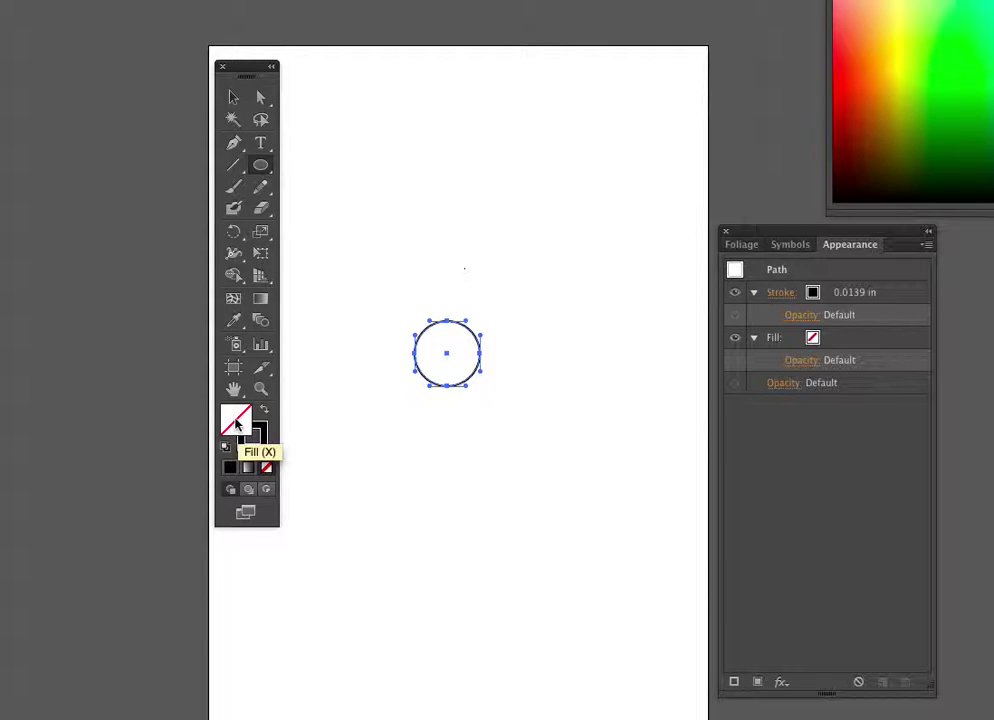
click(741, 244)
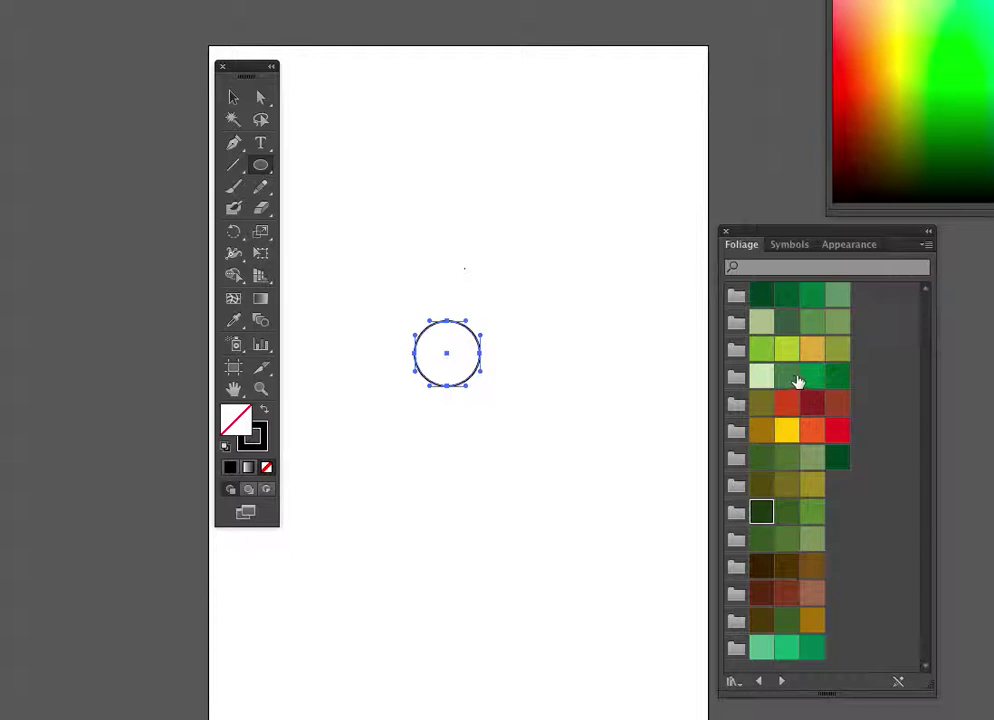
click(762, 295)
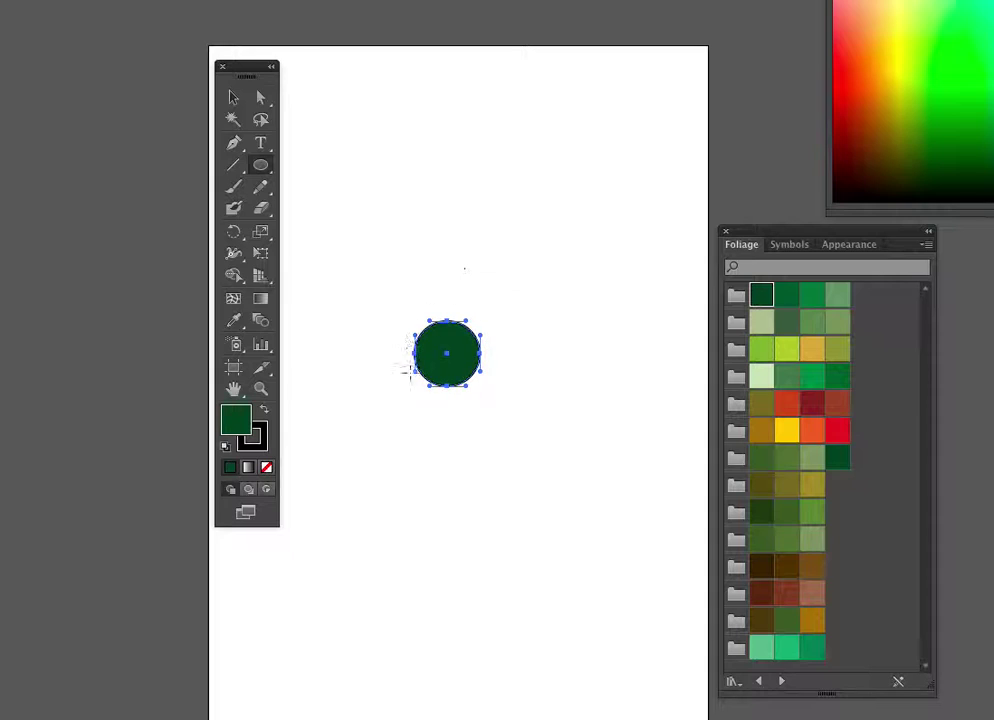
click(845, 244)
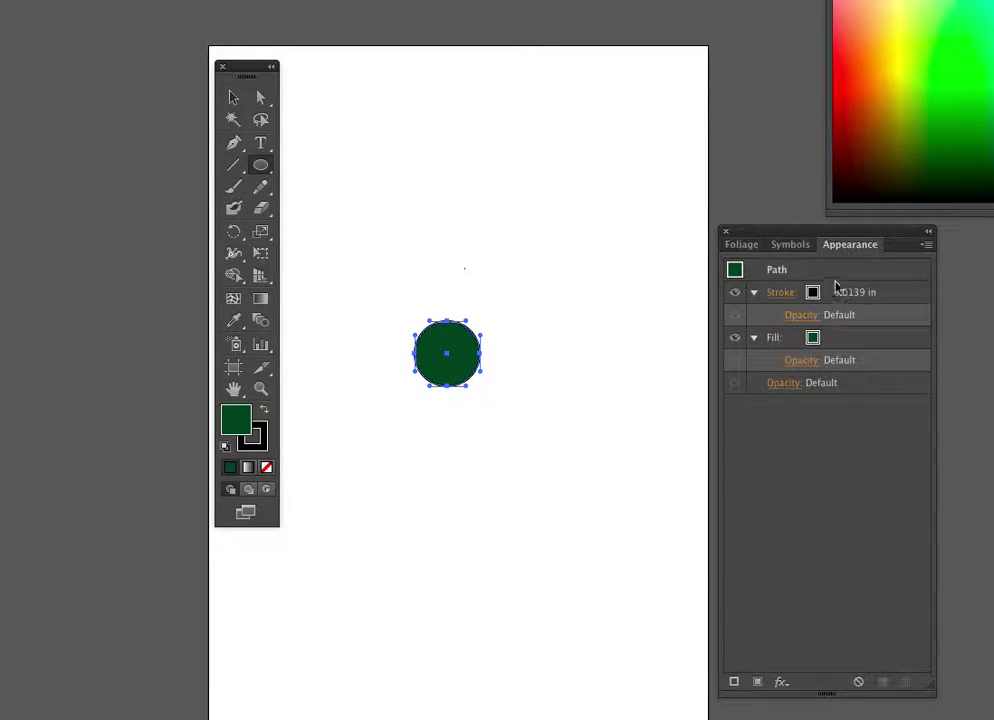
Set the circle's fill opacity to 25% in Appearance, then deselect it.
click(801, 362)
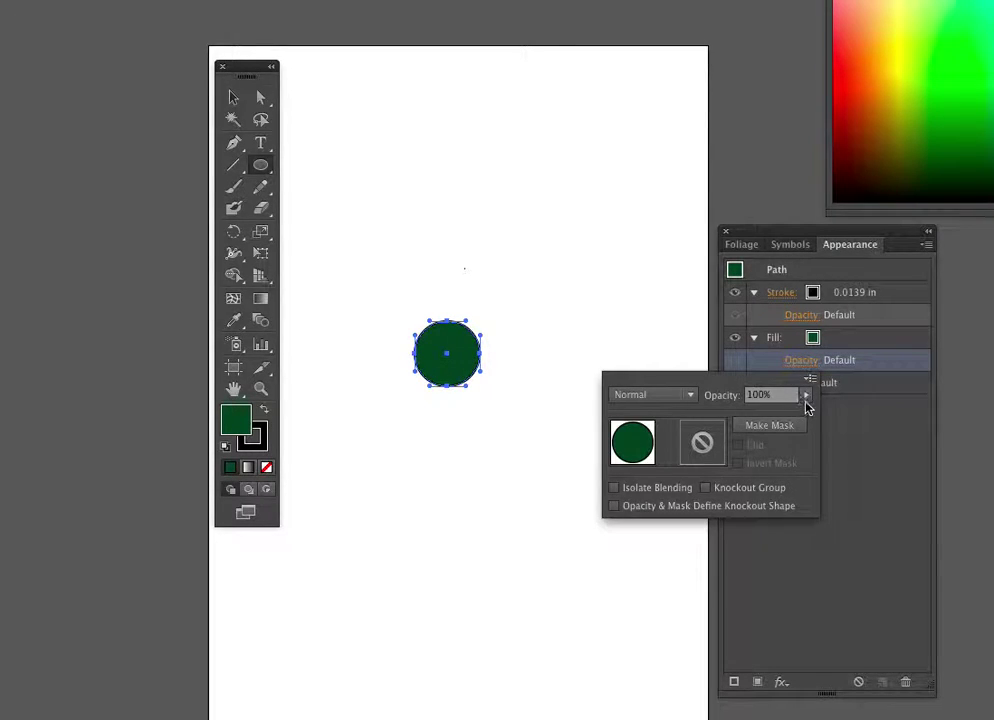
click(806, 402)
click(748, 412)
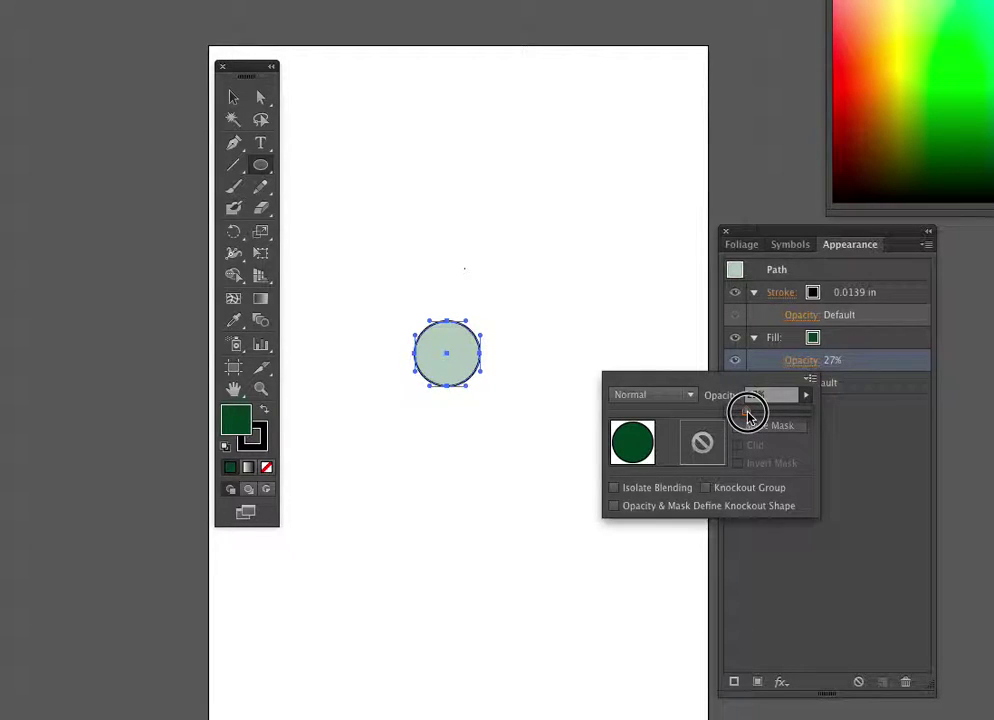
drag(750, 412, 747, 413)
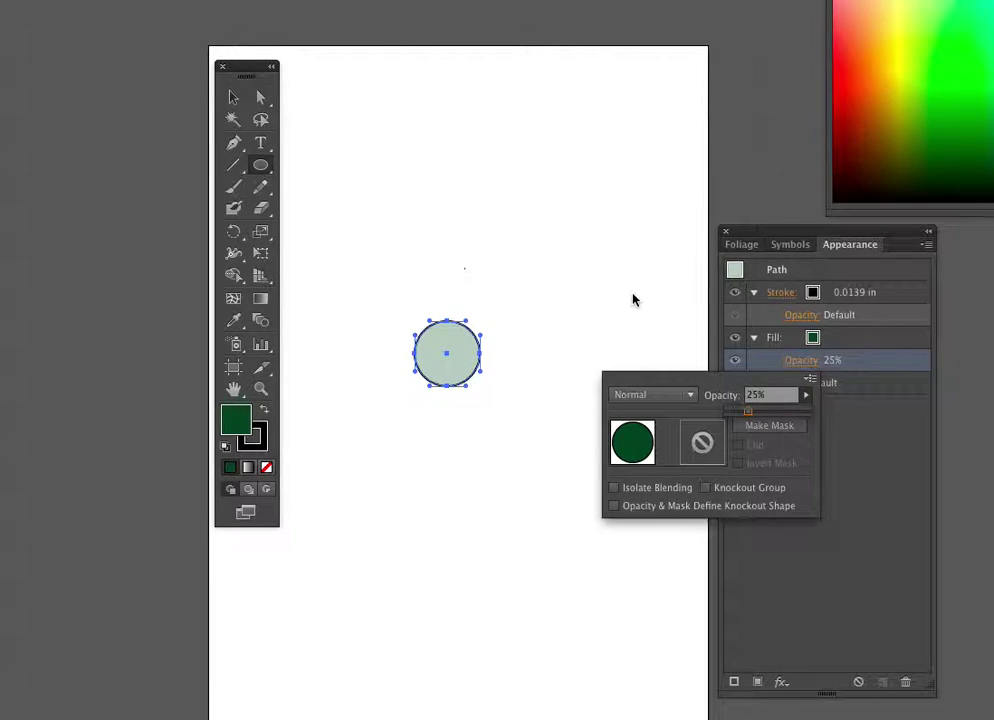
key(Return)
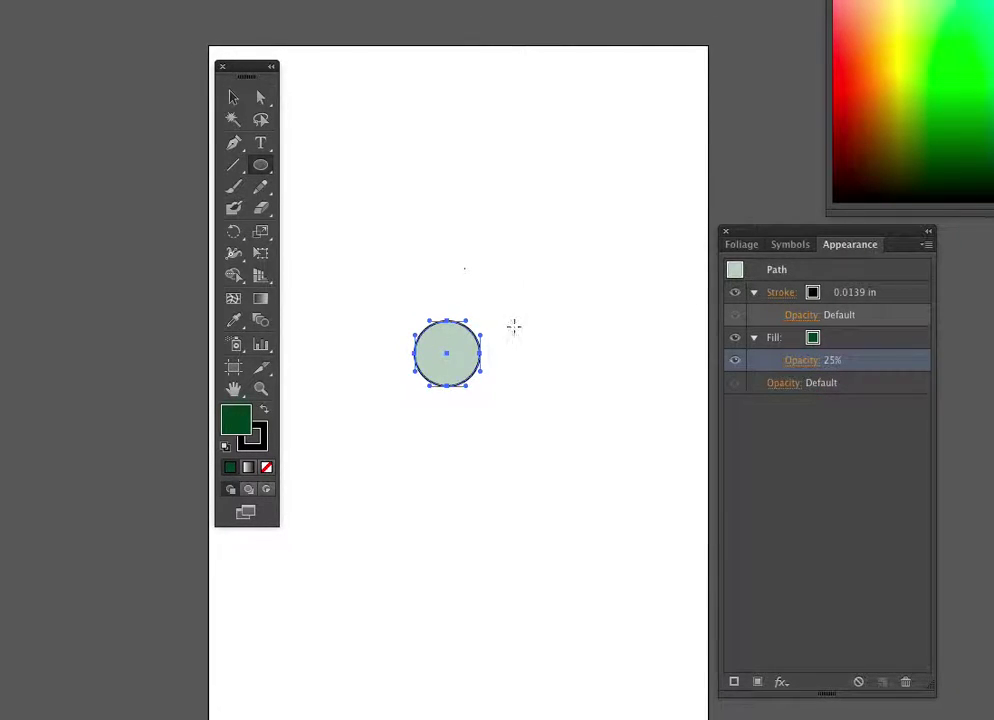
key(a)
click(450, 177)
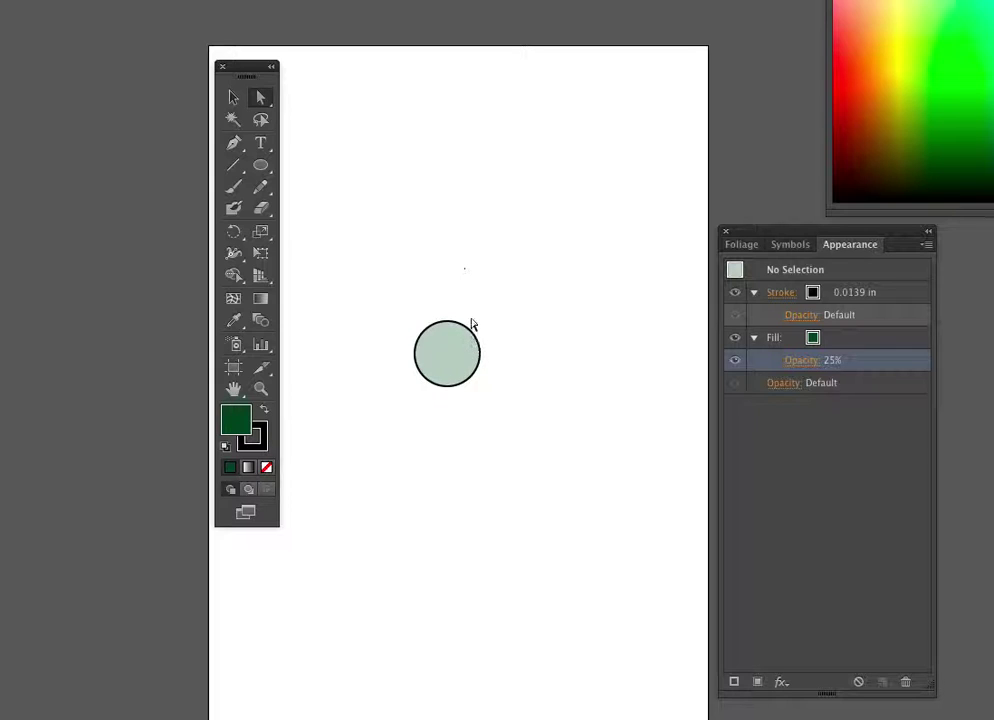
Type the label 'Pc' and position it inside the circle.
click(276, 145)
click(430, 217)
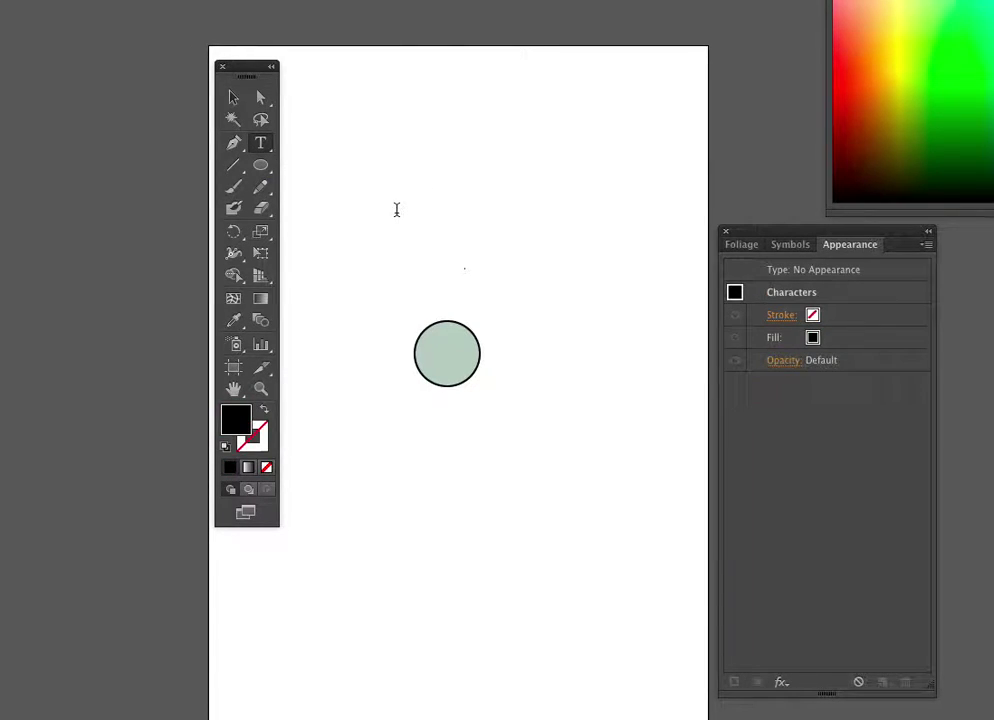
text(Pc)
drag(455, 220, 461, 355)
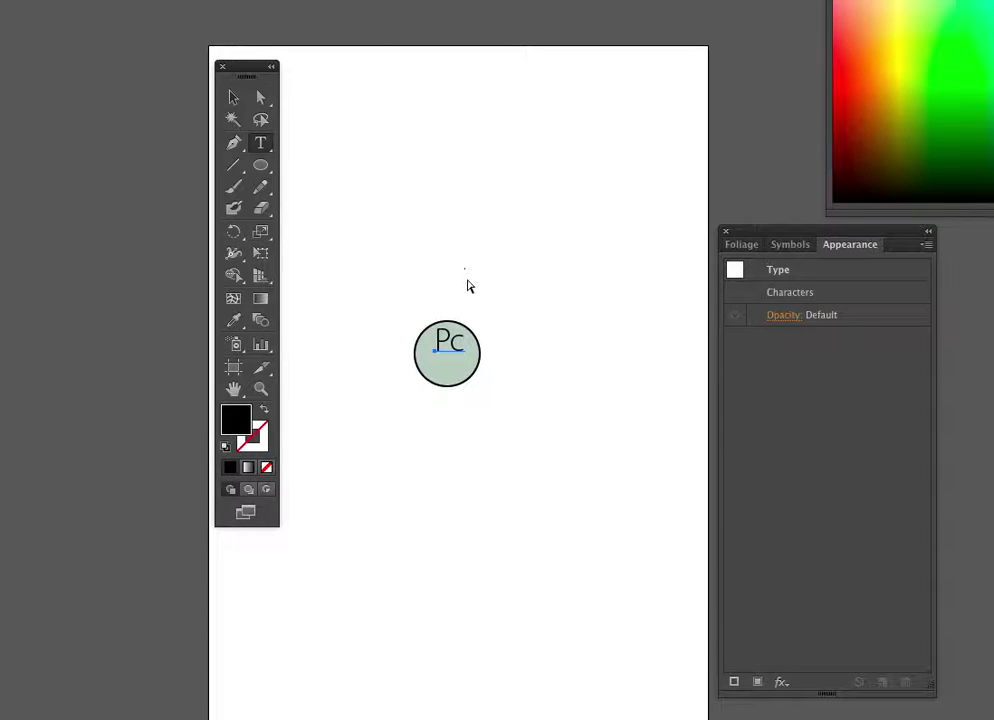
mouse_move(439, 354)
mouse_down()
mouse_move(446, 340)
mouse_move(438, 345)
mouse_up()
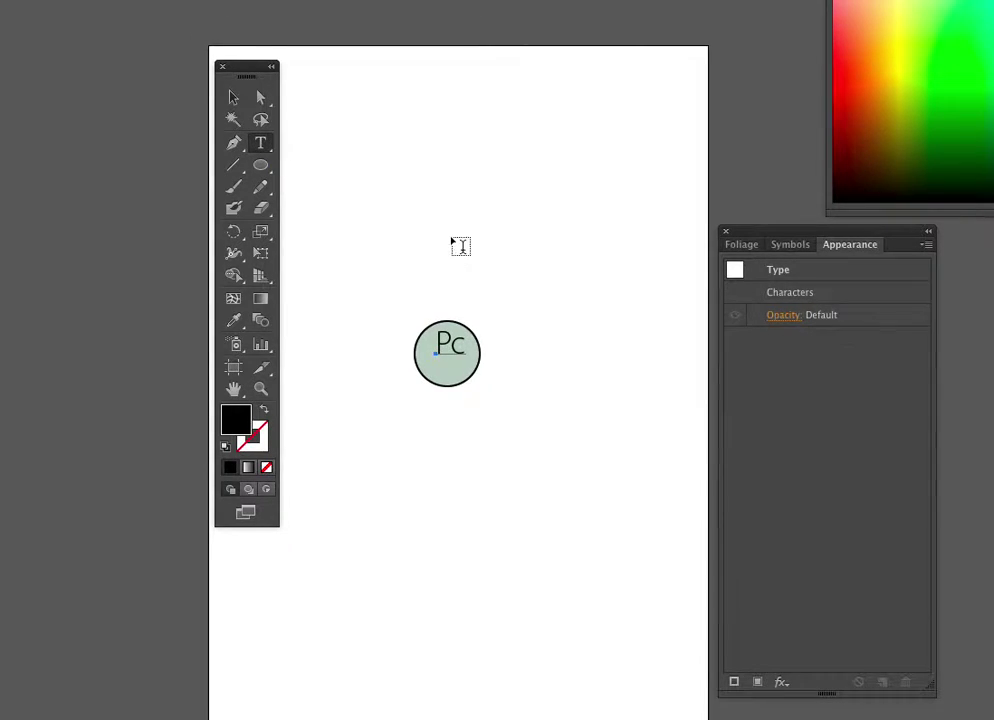
Discard a stray empty text entry, undo a change, and reselect the Pc circle.
click(504, 277)
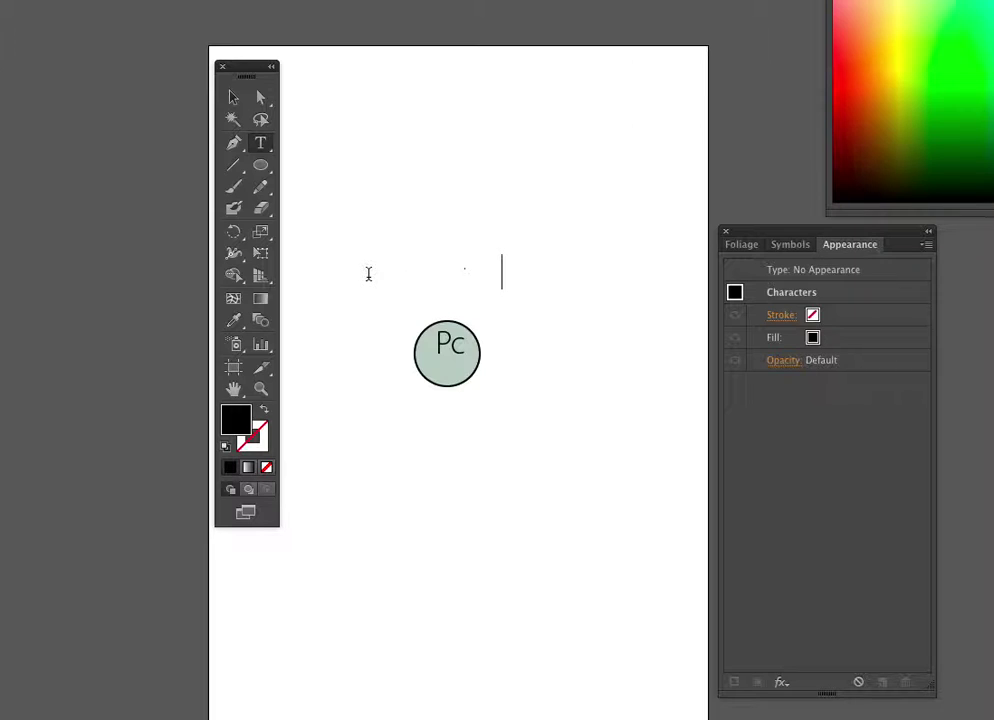
click(507, 281)
click(473, 373)
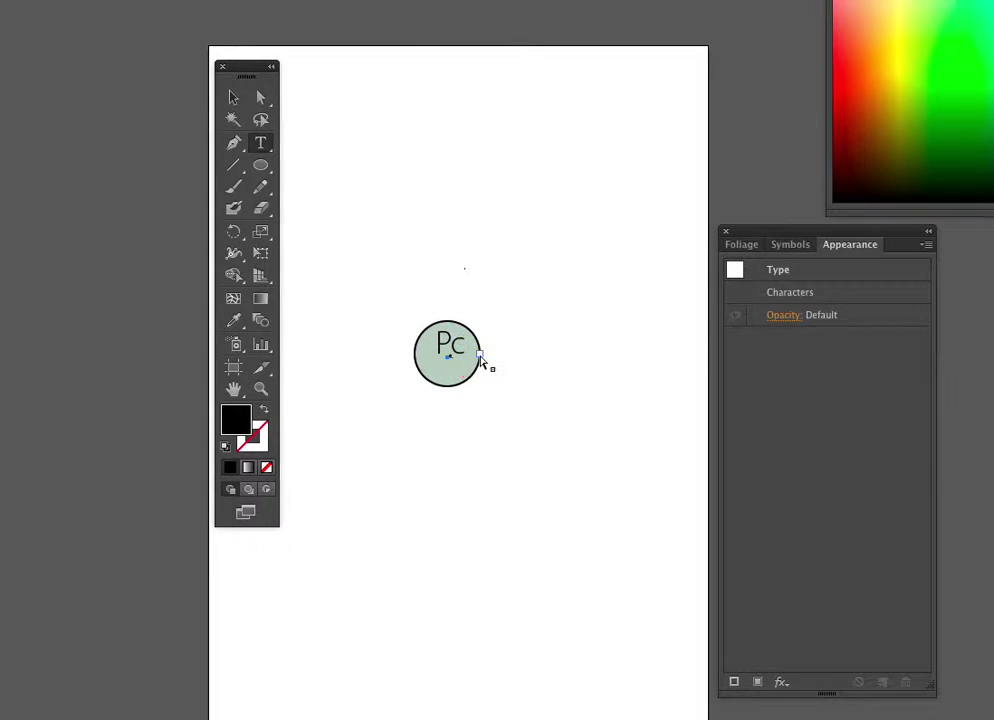
key(ctrl+z)
click(452, 360)
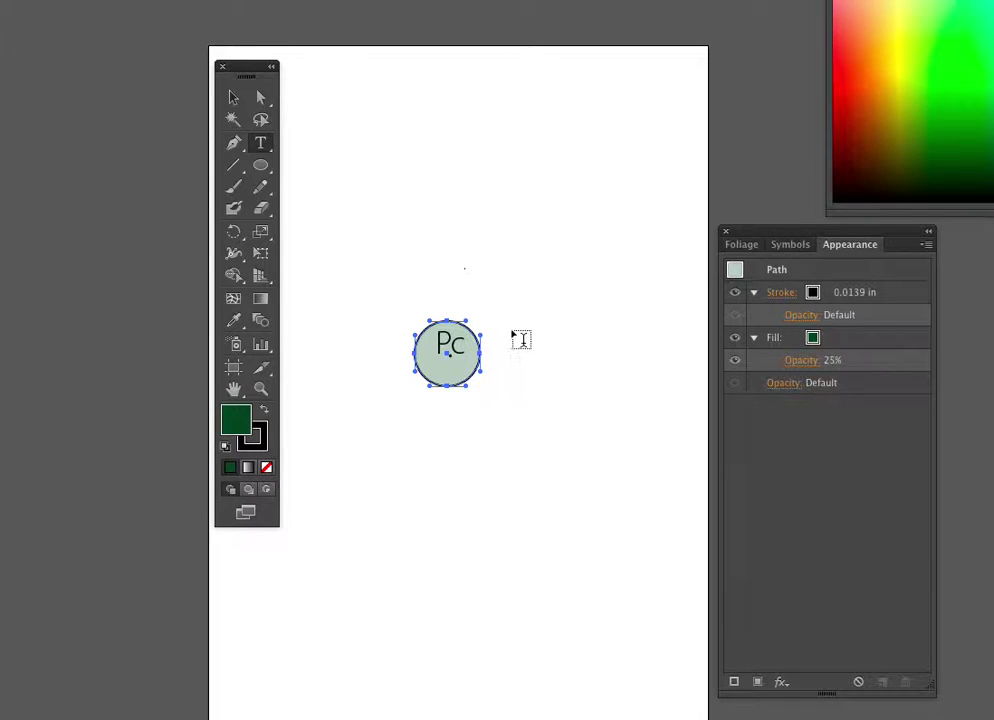
click(455, 364)
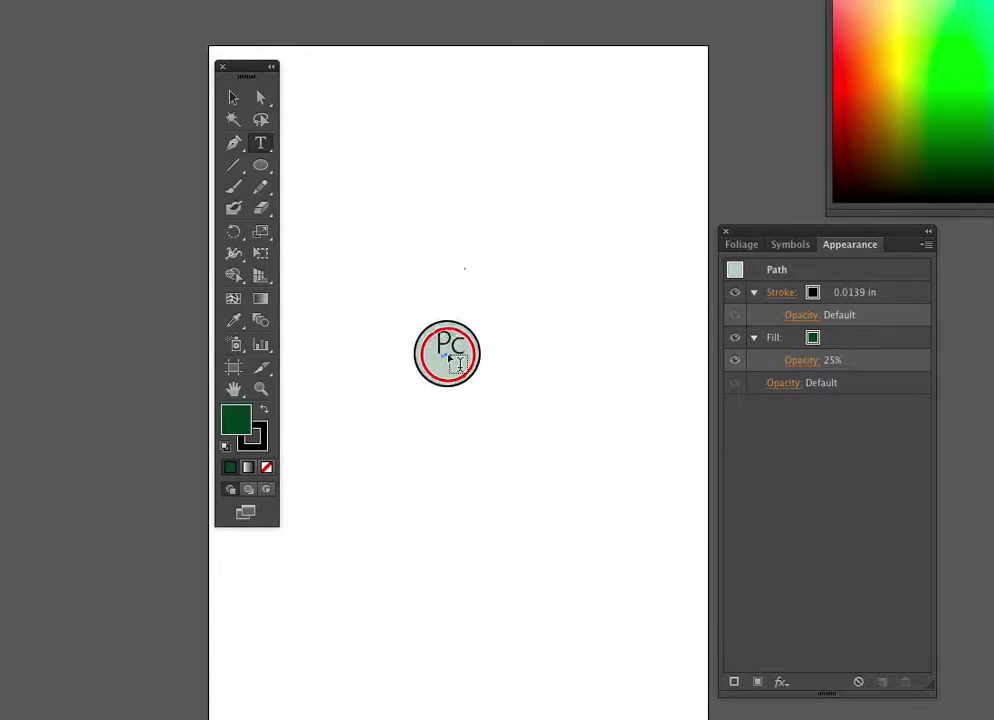
Type a '+' sign and drag it onto the circle's centre below the Pc label.
click(519, 320)
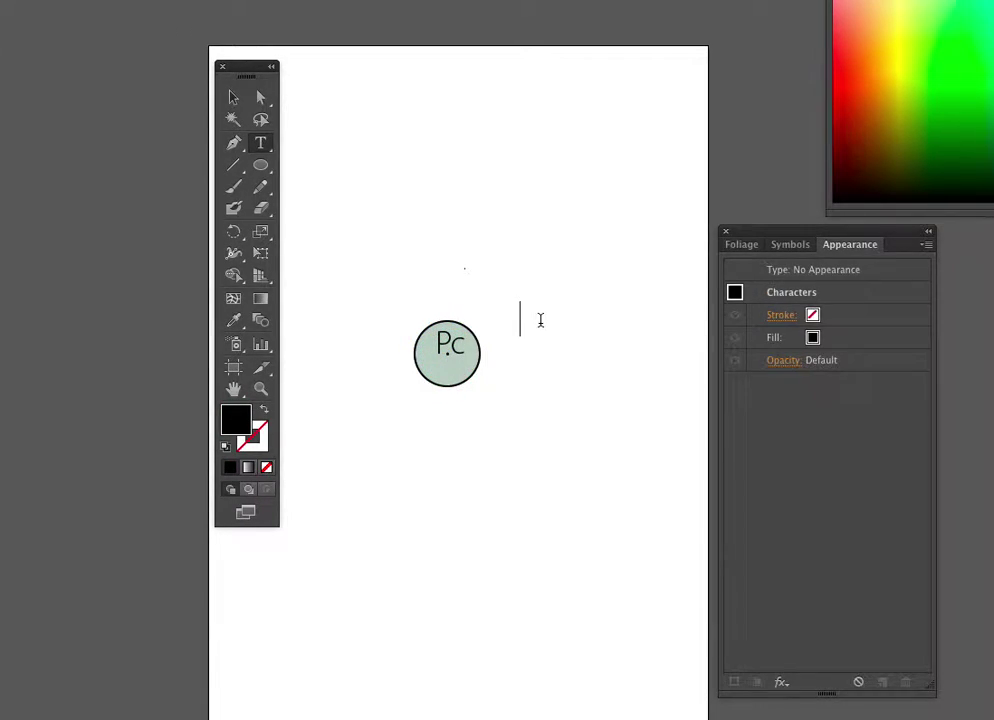
key(Escape)
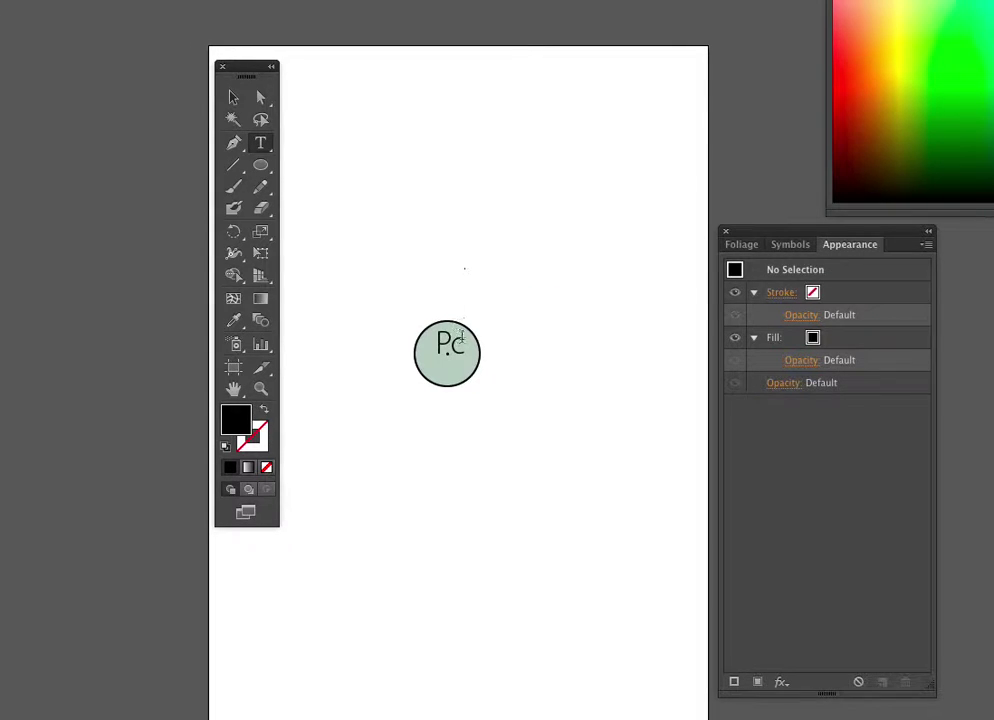
click(461, 352)
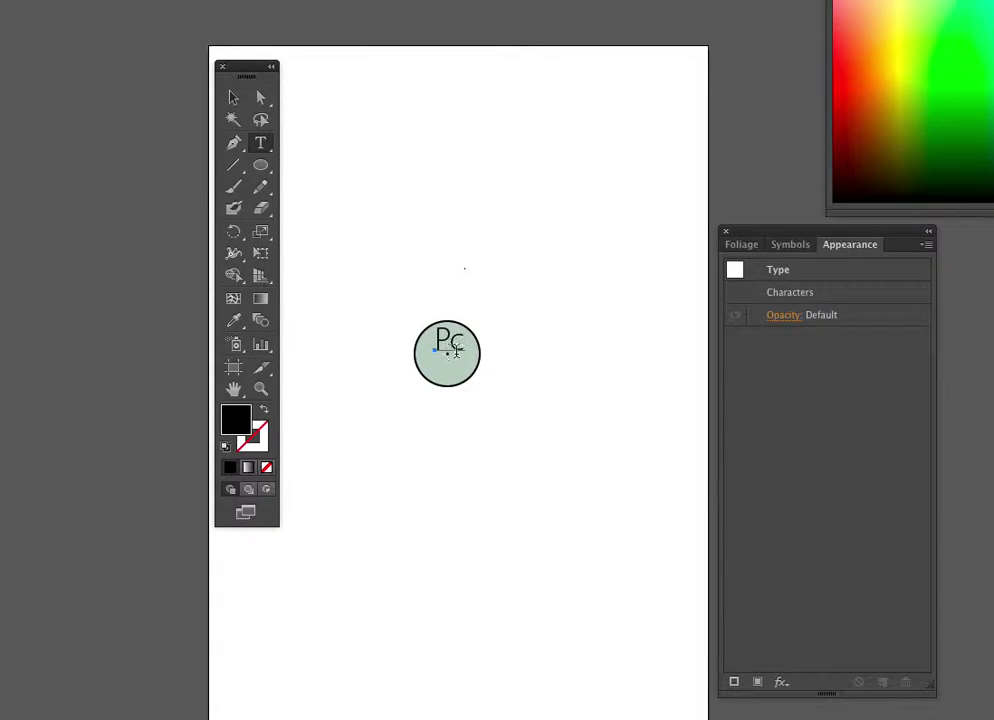
click(565, 312)
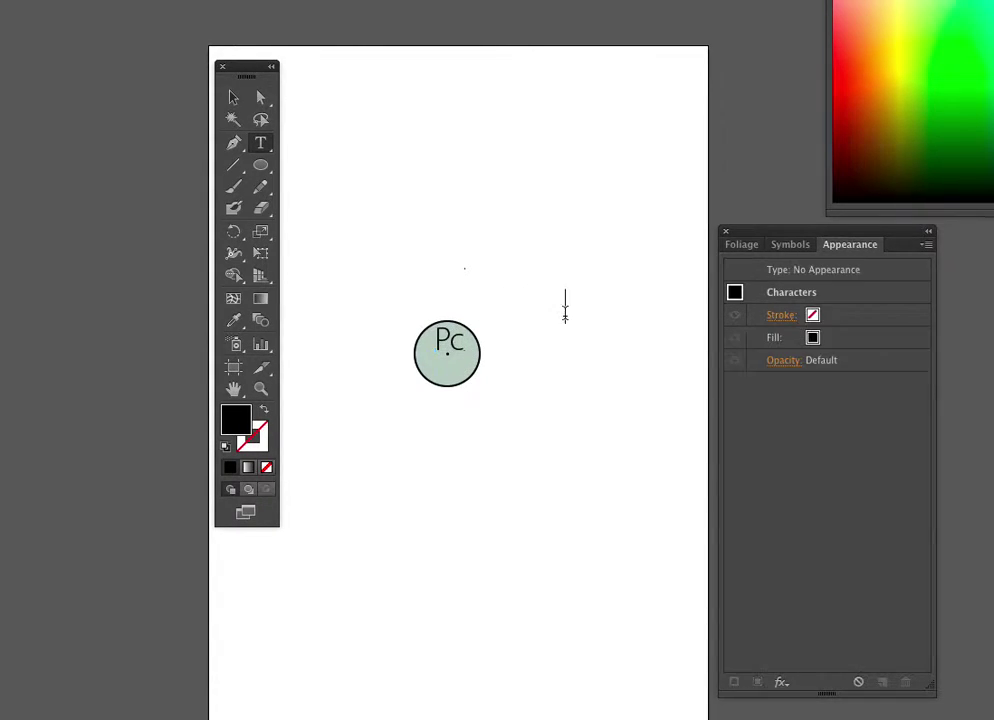
text(+)
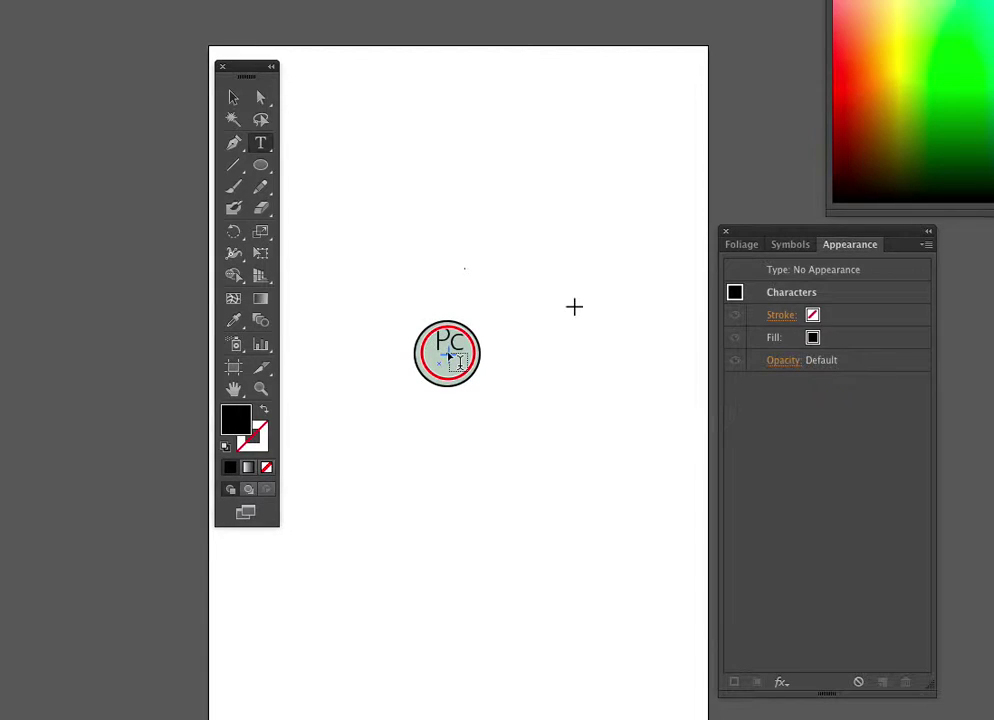
drag(574, 306, 447, 352)
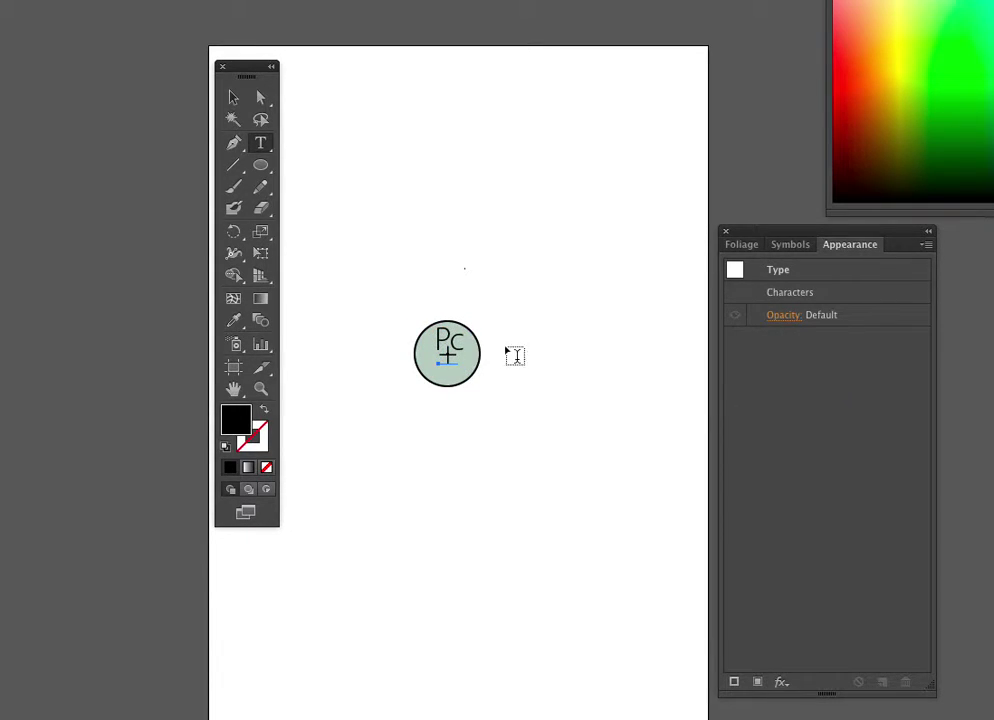
ctrl+click(558, 314)
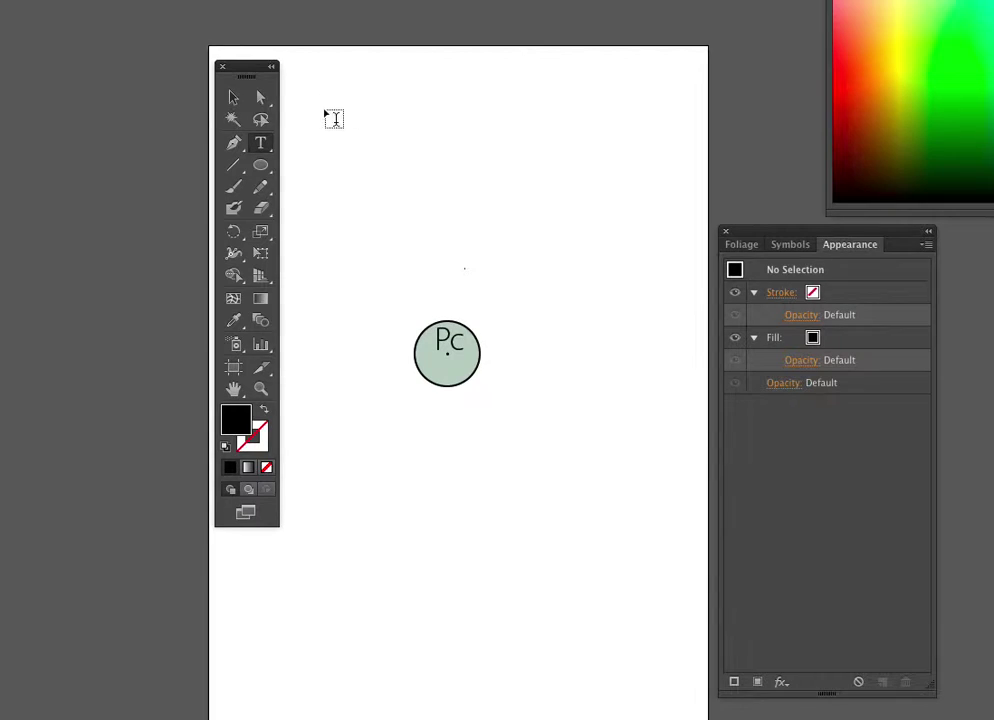
Select the circle with its Pc text and choose New Symbol from the Symbols panel menu.
click(232, 97)
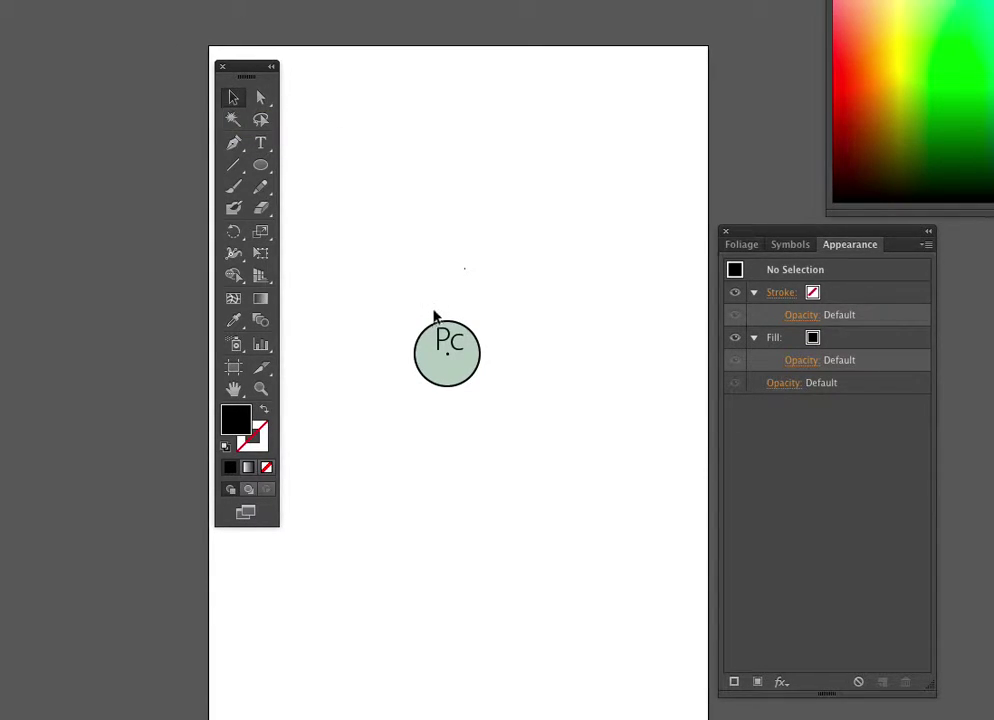
drag(391, 295, 510, 428)
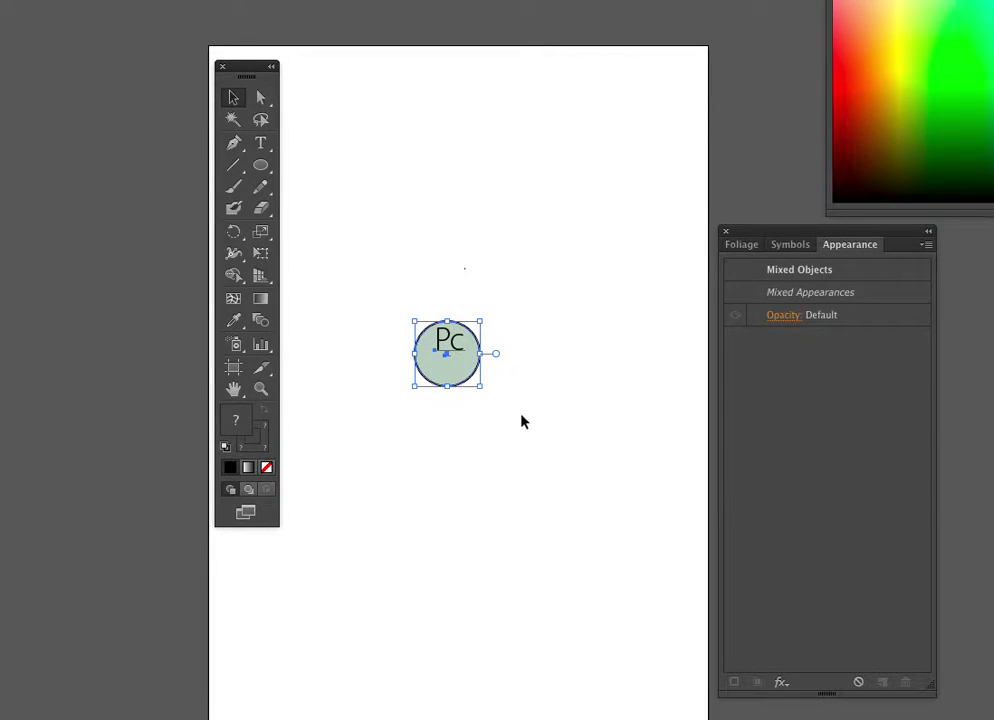
click(799, 247)
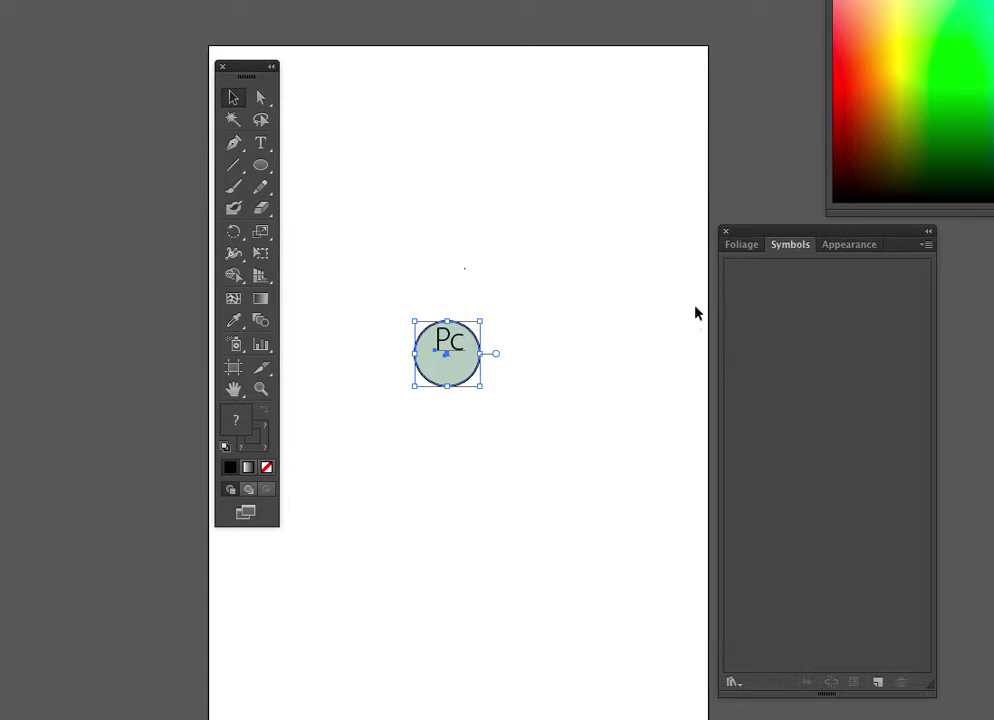
drag(447, 356, 809, 314)
drag(448, 355, 812, 311)
click(929, 247)
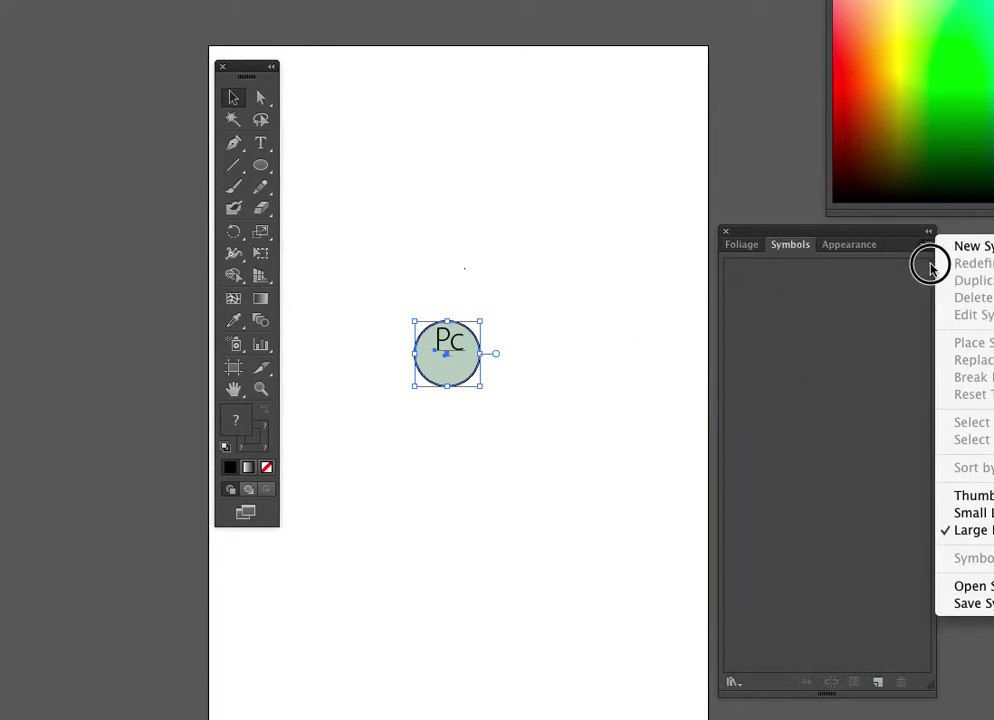
click(954, 251)
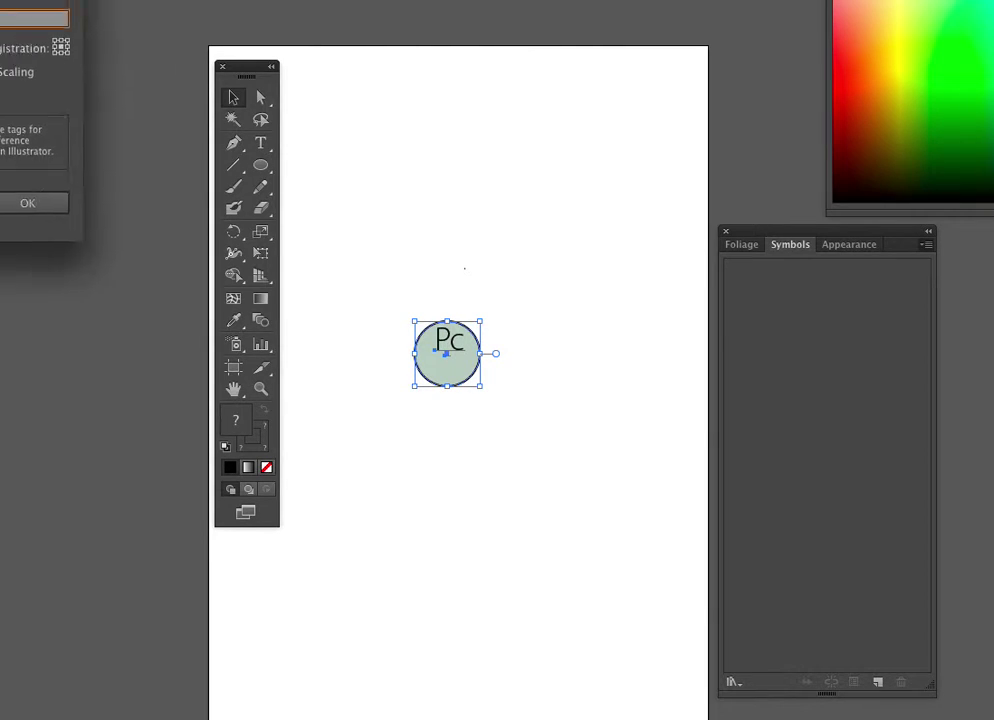
Enter '12' in the symbol name and paste in the Meteor Cherry variety name.
drag(2, 2, 606, 55)
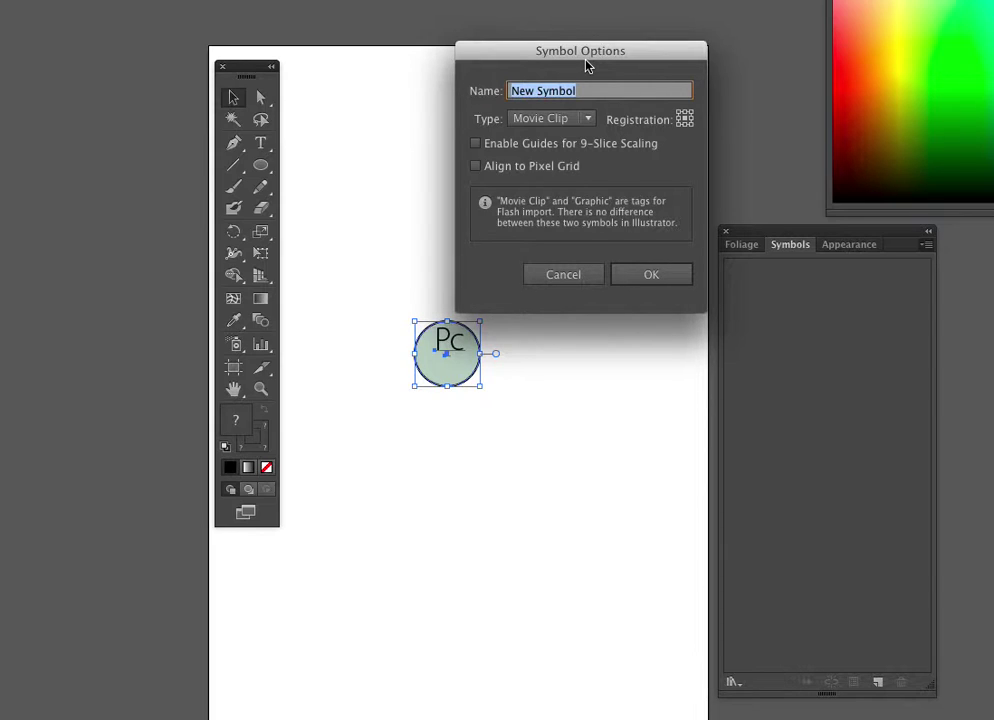
text(12- Cherry, Meteor)
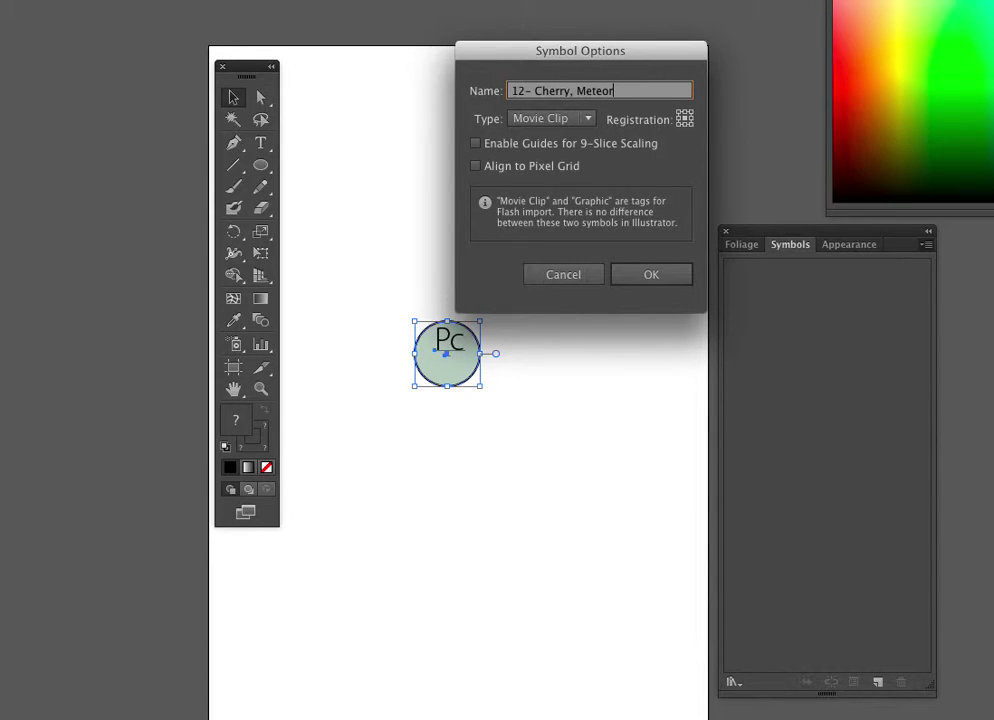
drag(615, 90, 538, 90)
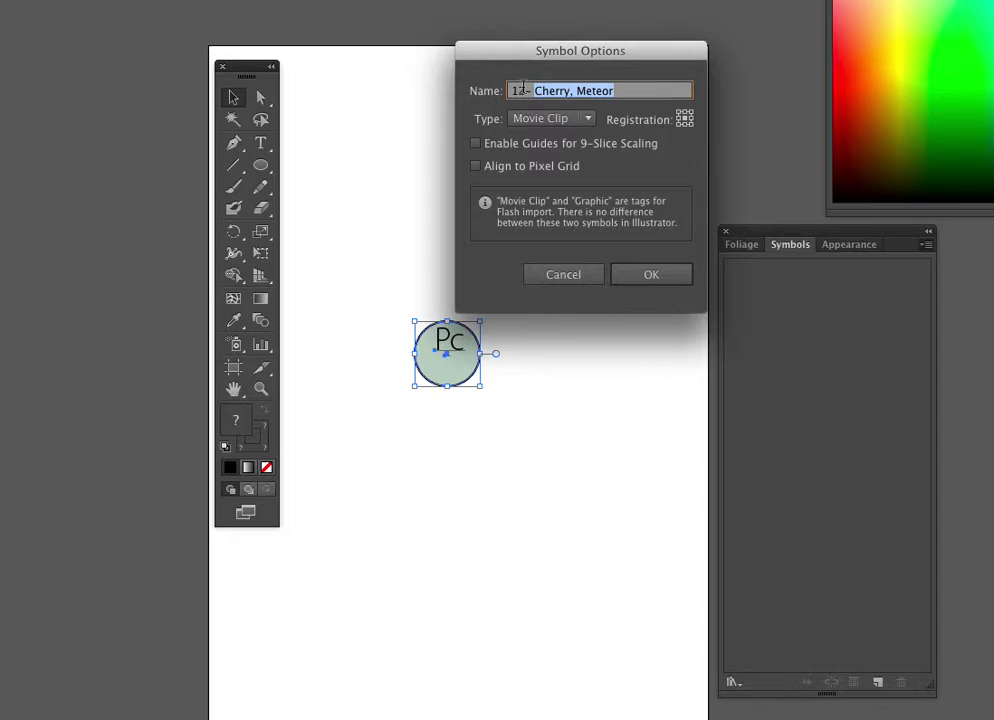
key(super+v)
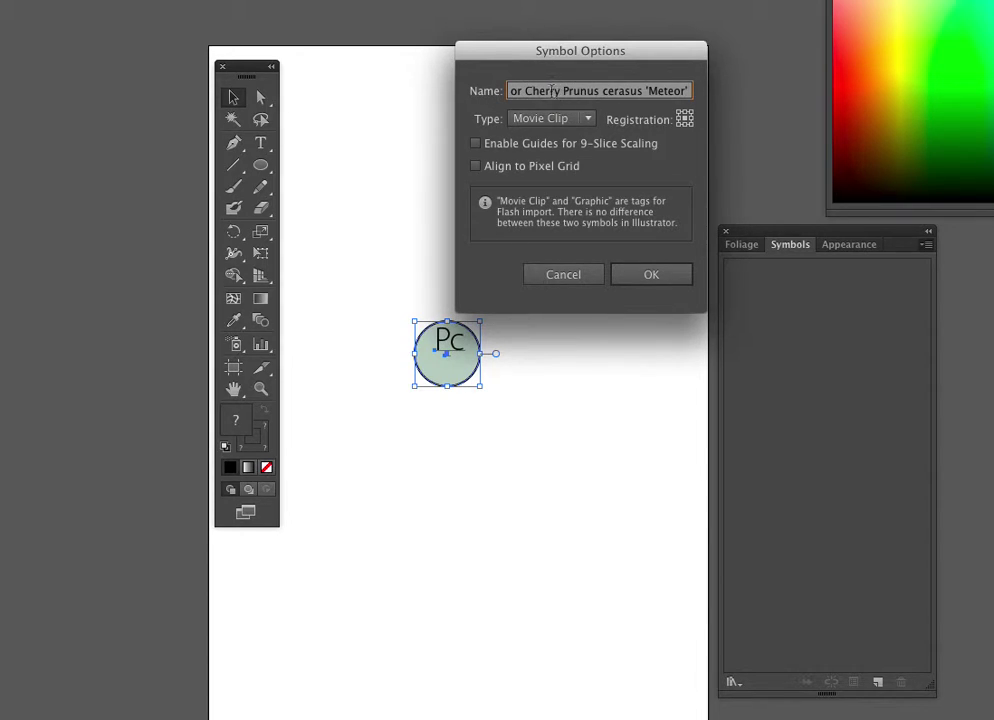
mouse_move(531, 90)
mouse_down()
mouse_move(498, 89)
mouse_move(514, 88)
mouse_up()
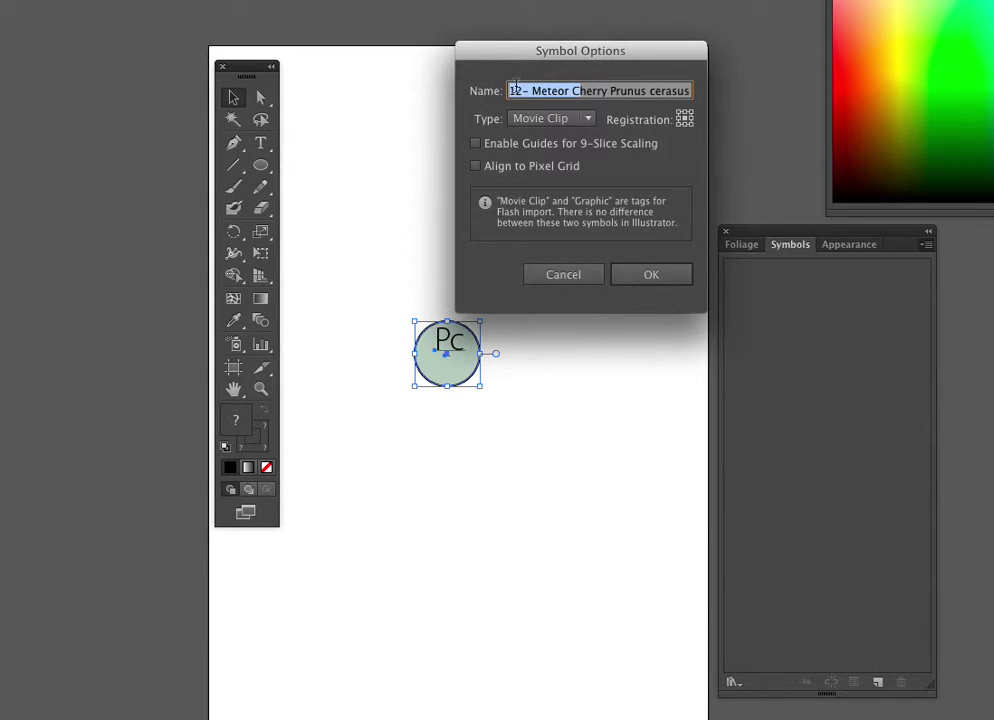
click(632, 90)
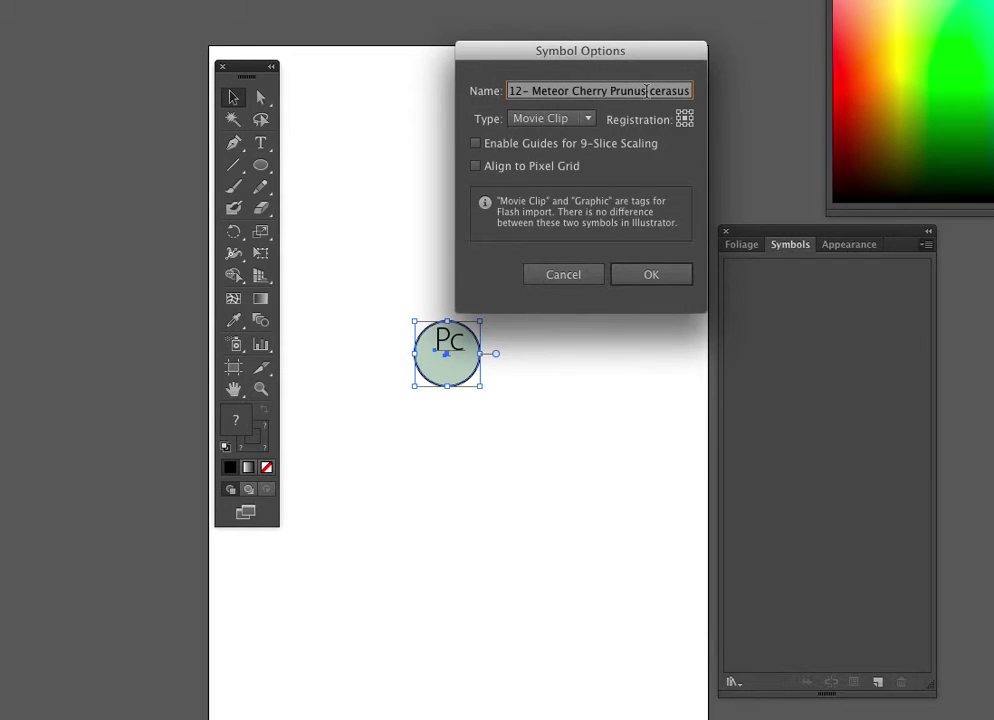
Edit the name to read '12- Meteor Cherry (Prunus cerasus)' with parentheses.
click(611, 90)
text(()
click(659, 90)
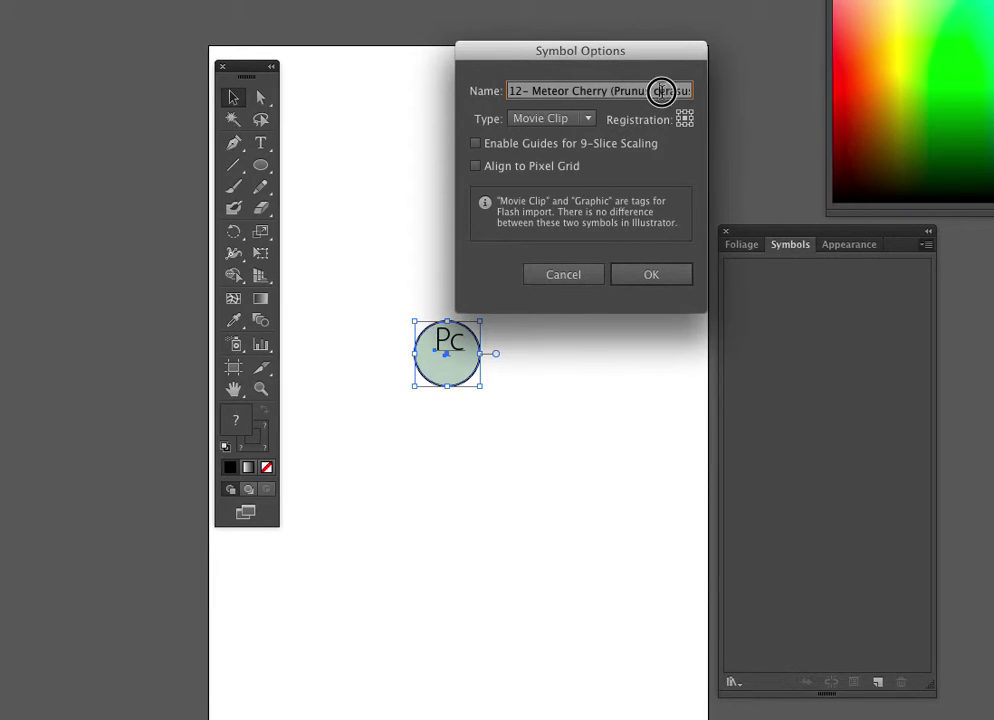
key(Right)
key(Right)
key(Right)
key(Right)
key(Right)
key(Right)
key(Right)
key(Right)
key(Right)
key(Right)
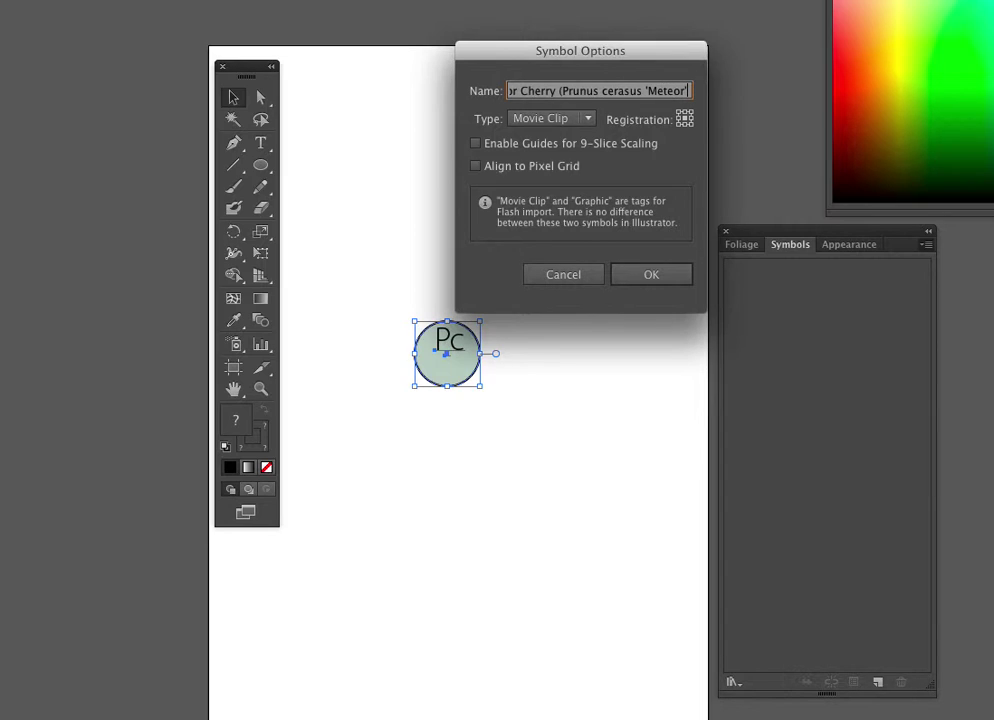
key(Left)
key(Left)
key(Left)
key(Left)
key(Left)
key(Left)
key(Left)
key(Left)
key(Left)
key(Left)
key(Left)
key(Left)
key(Left)
key(Left)
key(Left)
key(Left)
key(Left)
key(Left)
key(Left)
key(Left)
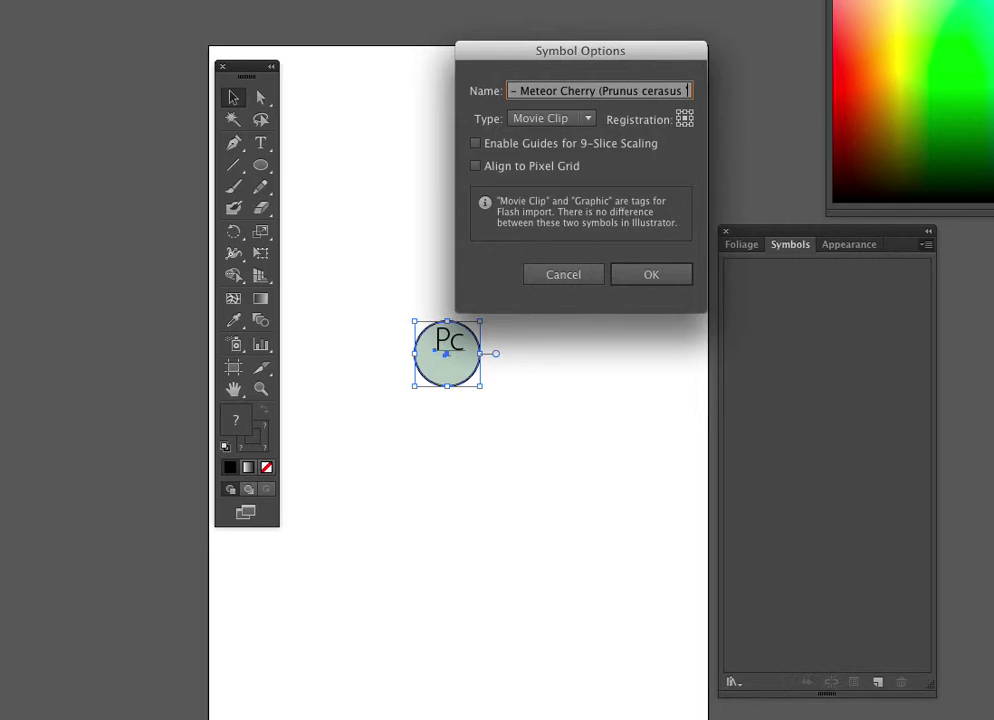
key(Left)
key(Left)
key(Left)
key(Left)
key(Left)
key(End)
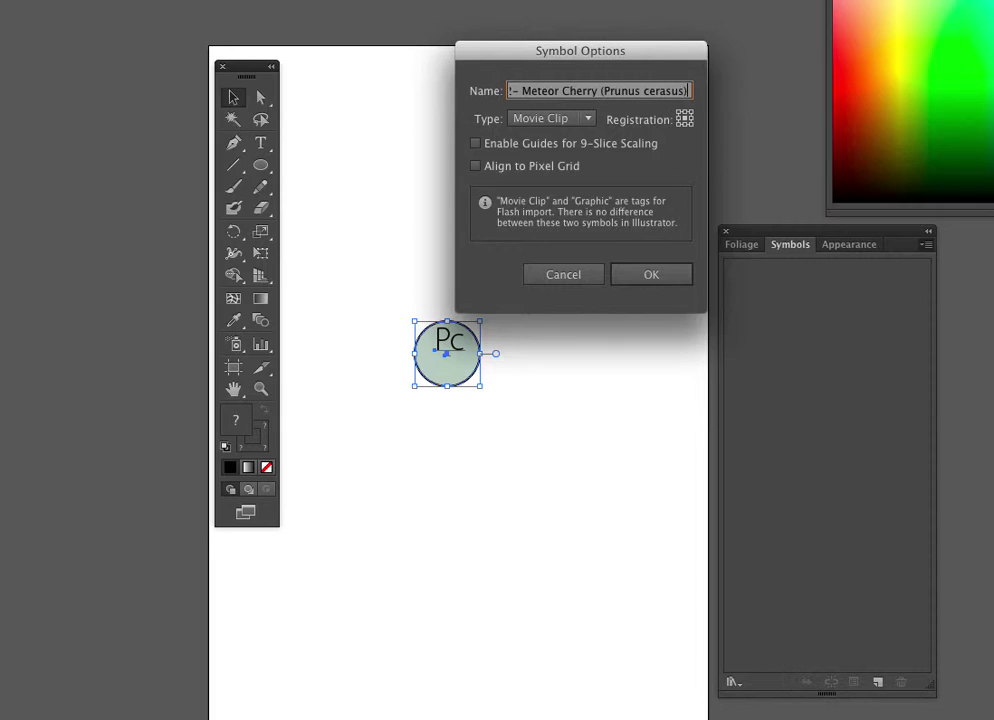
drag(509, 90, 535, 90)
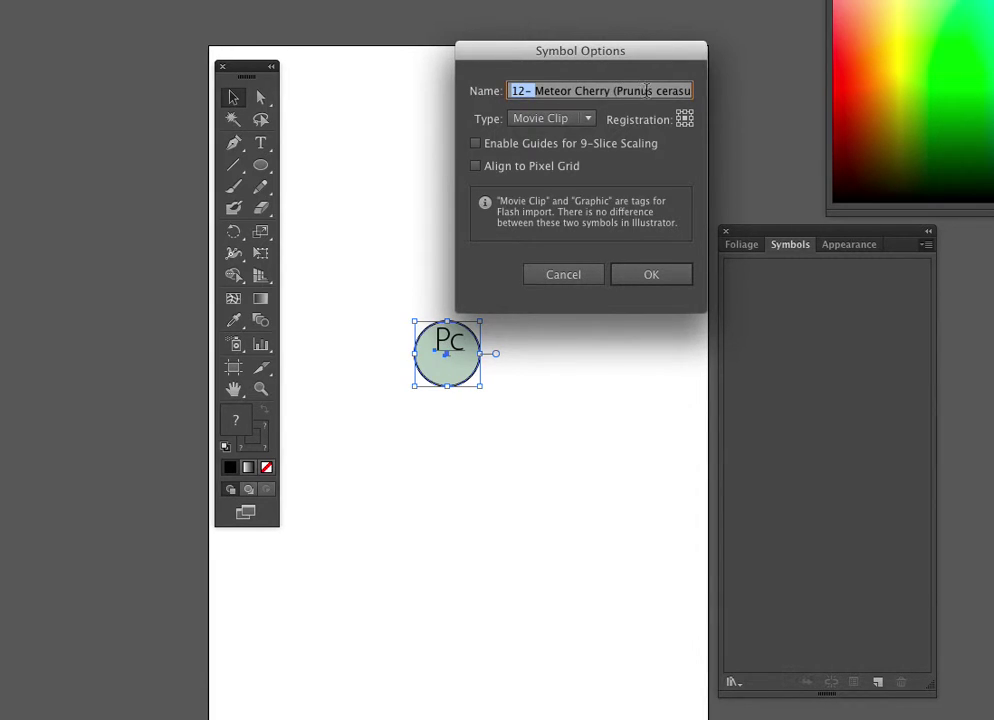
Set the symbol type to Graphic and create the symbol.
click(557, 120)
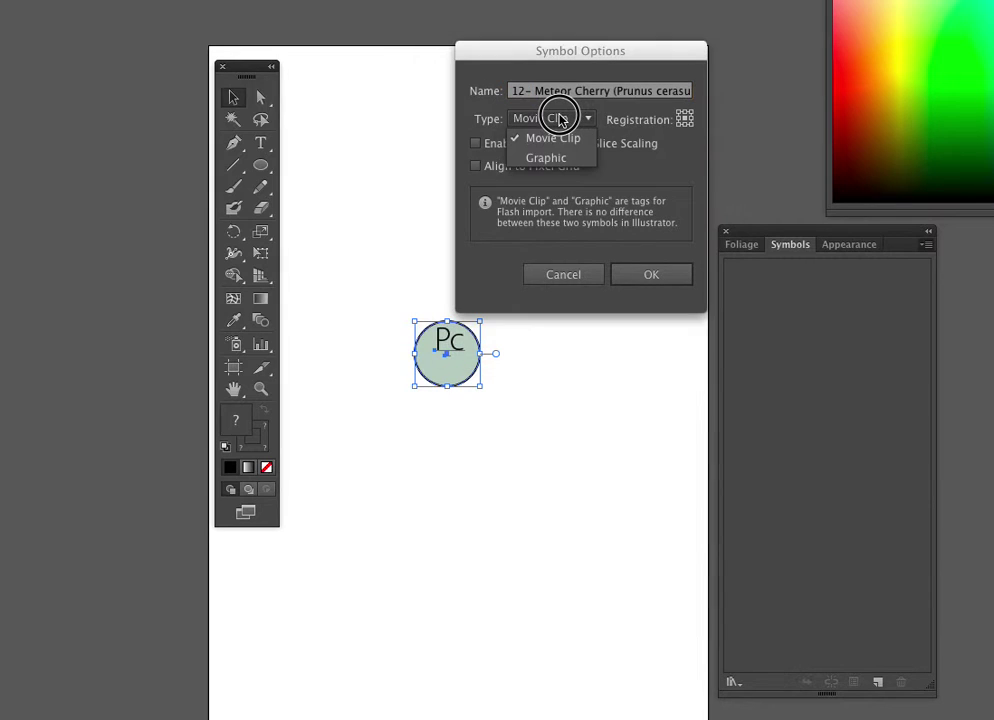
click(560, 155)
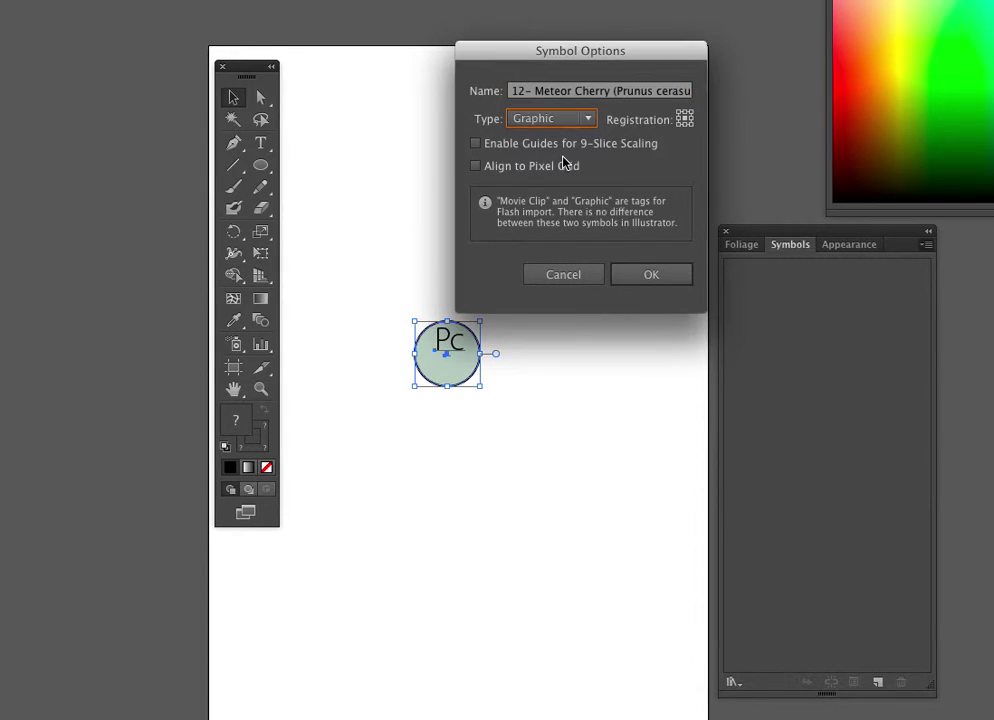
click(657, 276)
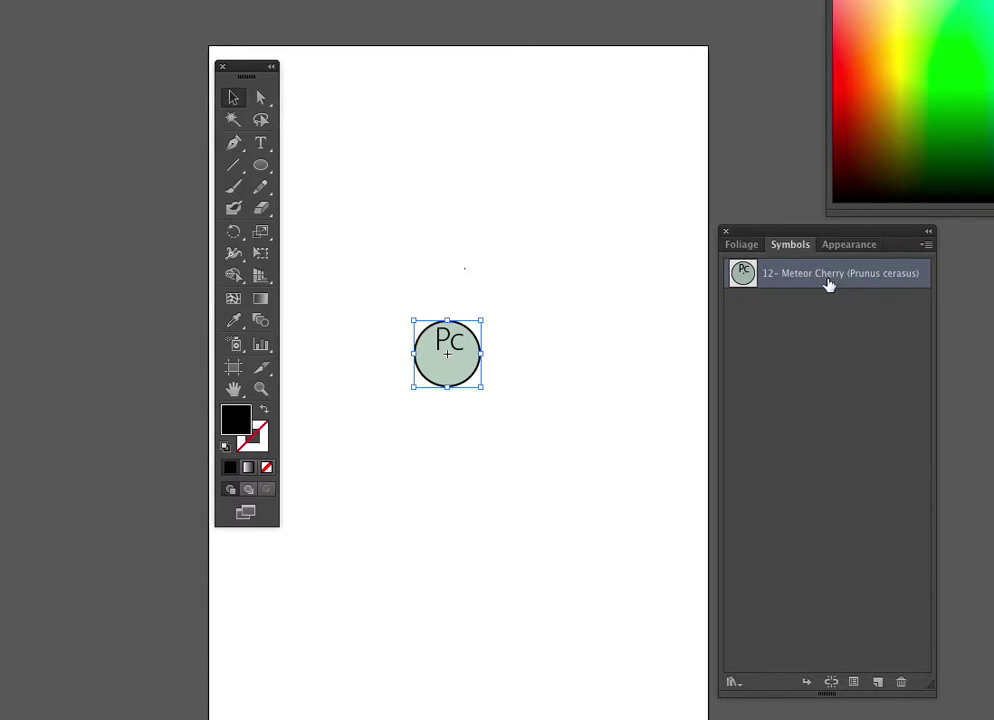
Drag five Meteor Cherry symbol instances from the Symbols panel onto the artboard.
drag(800, 277, 470, 204)
drag(783, 282, 505, 268)
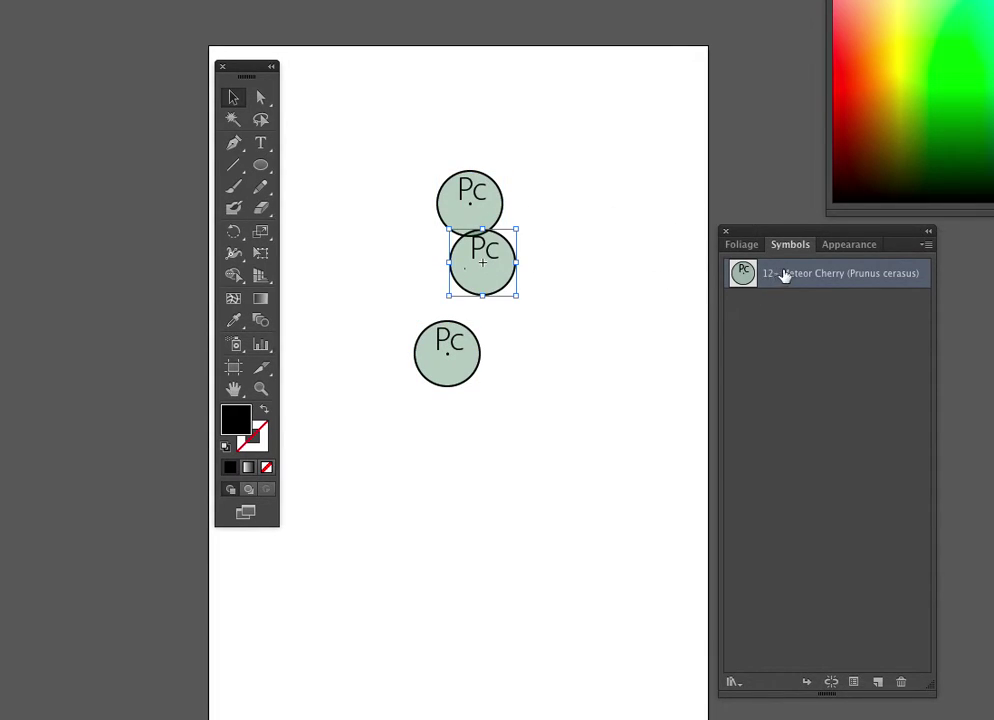
drag(781, 277, 540, 348)
drag(722, 272, 545, 213)
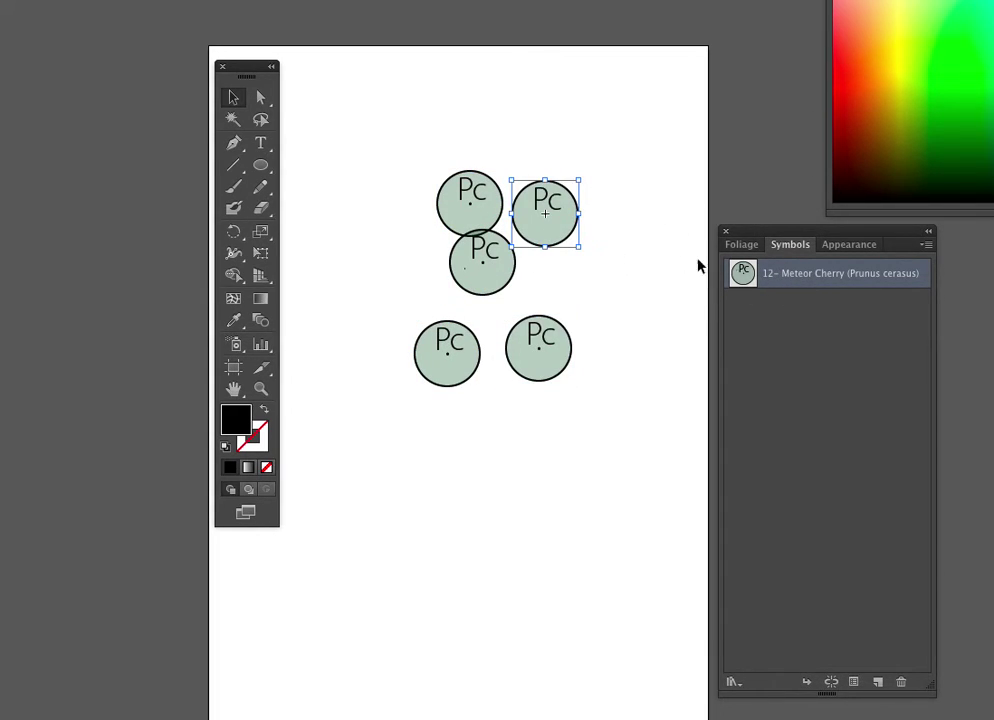
drag(775, 274, 420, 462)
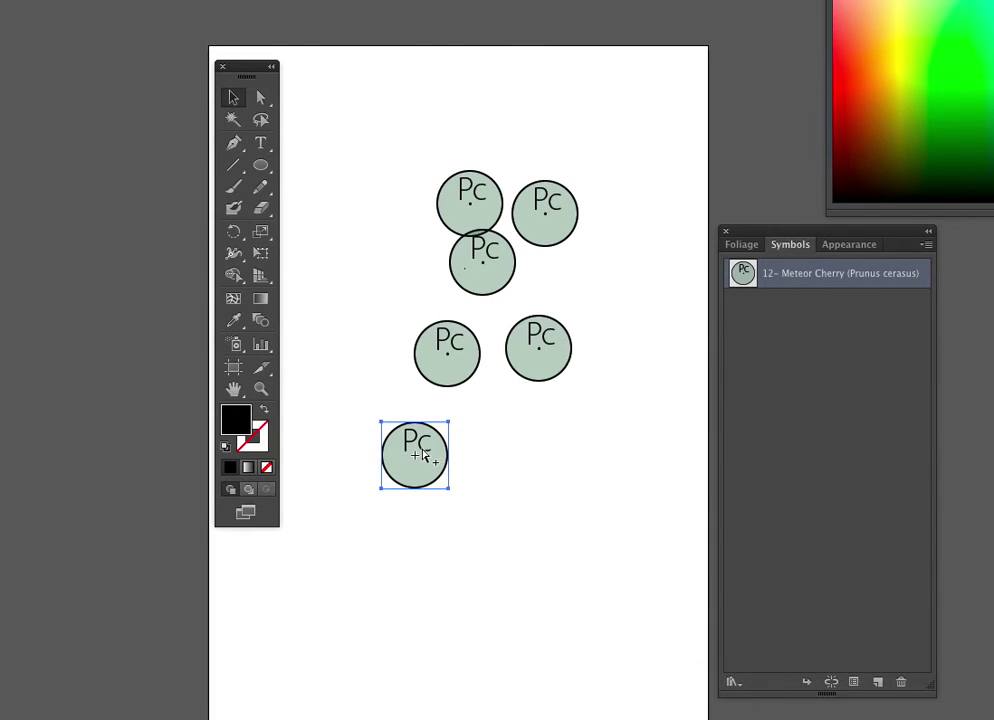
Alt-drag more duplicates across the lower artboard and copy the top three instances upward.
drag(419, 457, 462, 575)
drag(502, 524, 631, 376)
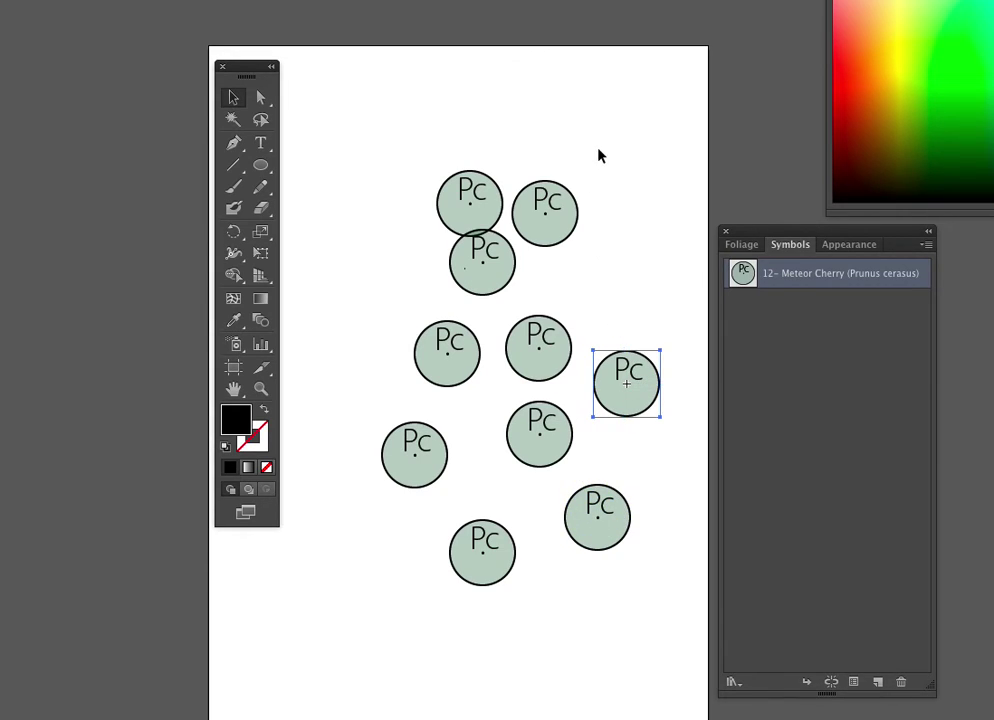
drag(605, 138, 490, 251)
drag(553, 219, 578, 114)
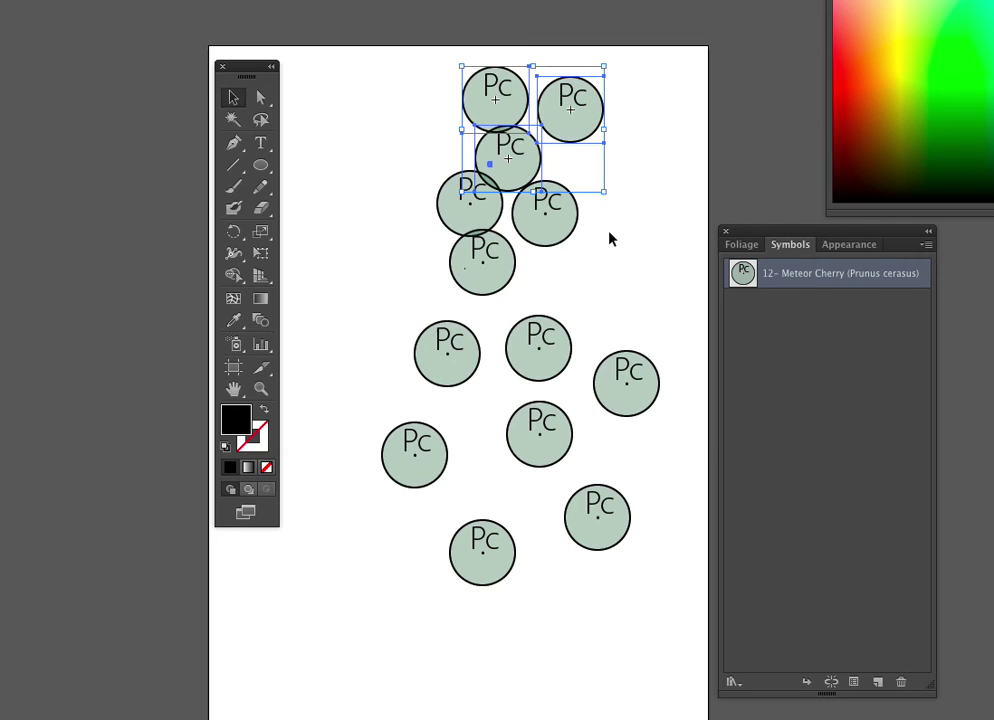